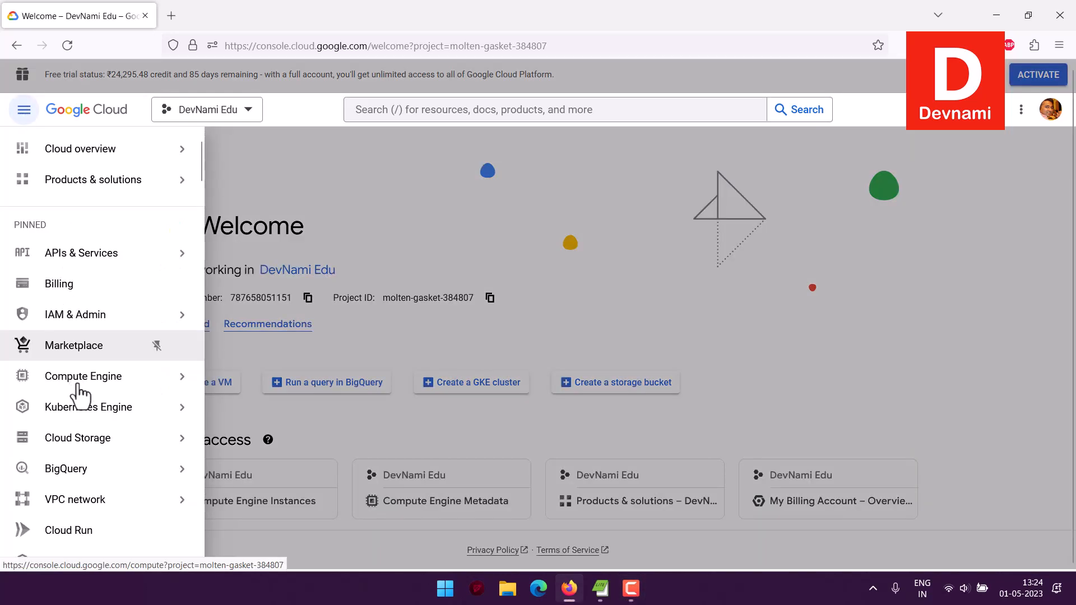
- Open the VM instances page of Compute Engine
mouse_move(151, 376)
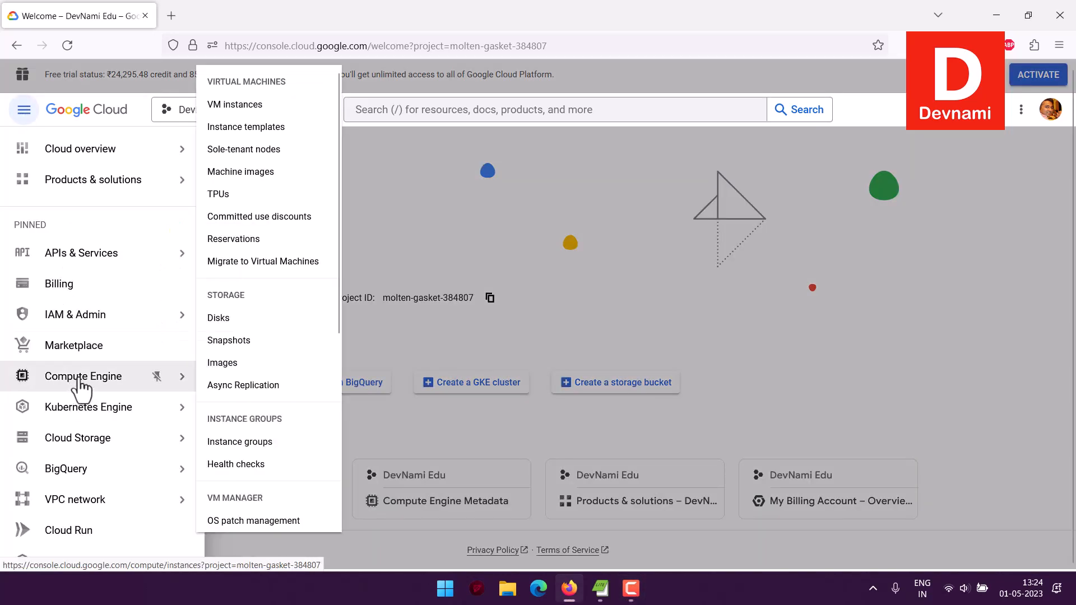
click(247, 112)
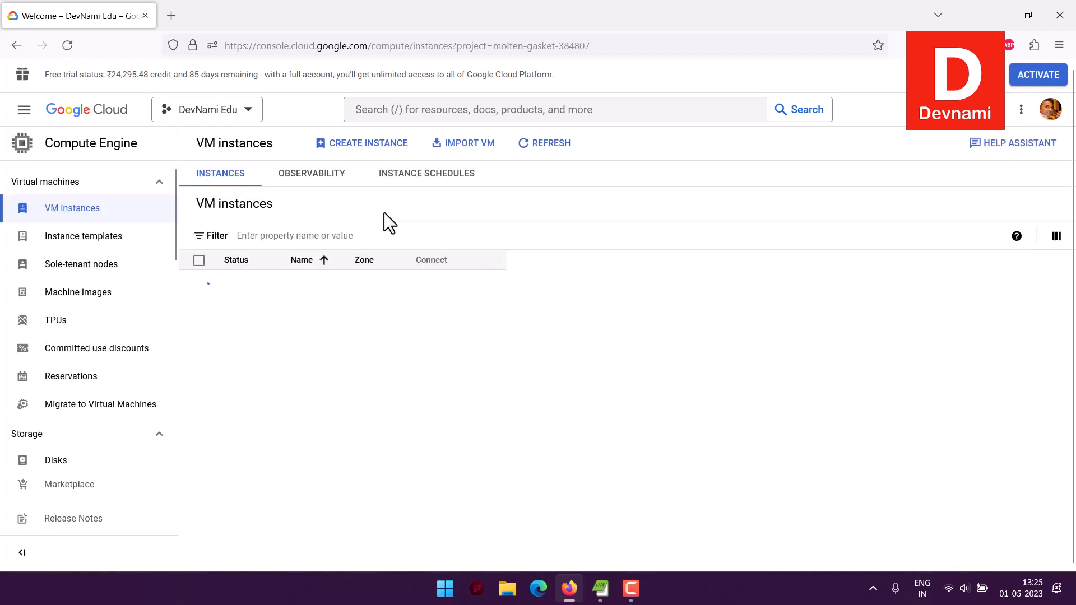
drag(200, 204, 291, 201)
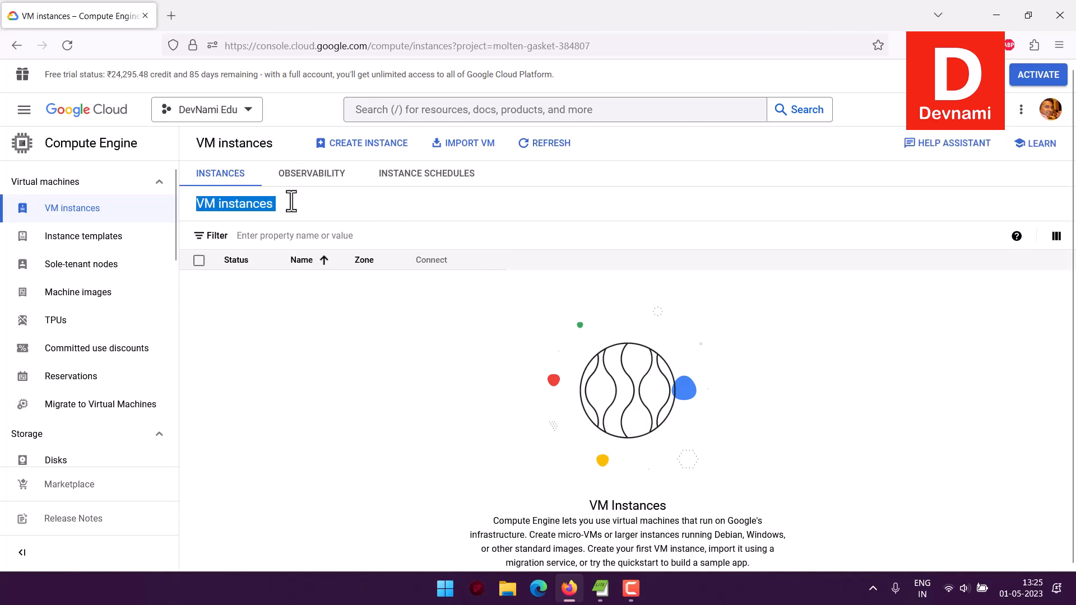
click(405, 210)
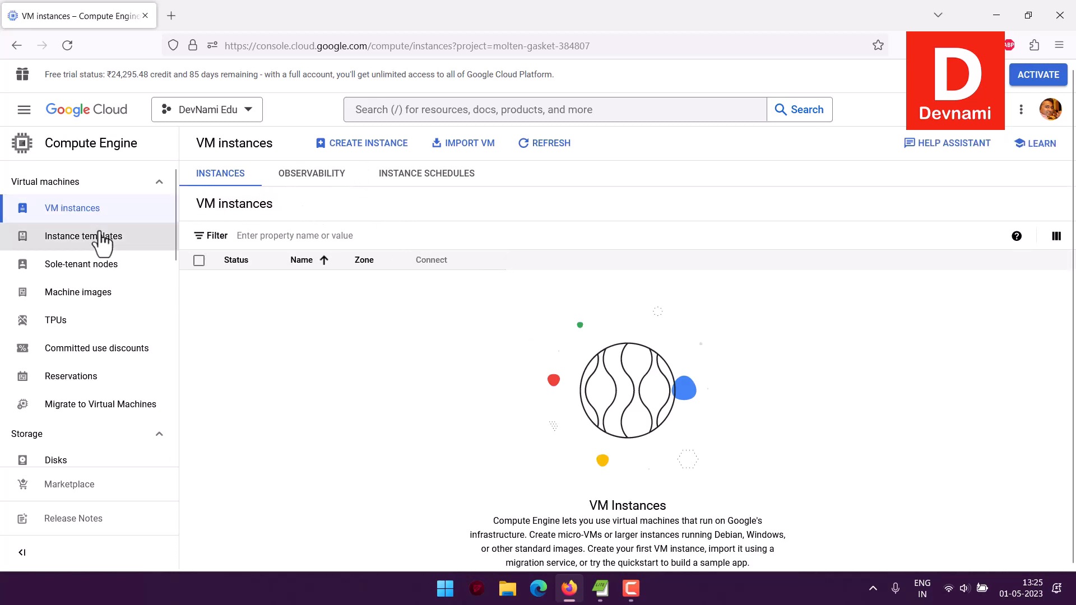
- View the project's SSH keys in the Compute Engine metadata settings
scroll(114, 278, down, 5)
scroll(114, 278, down, 3)
scroll(109, 277, up, 5)
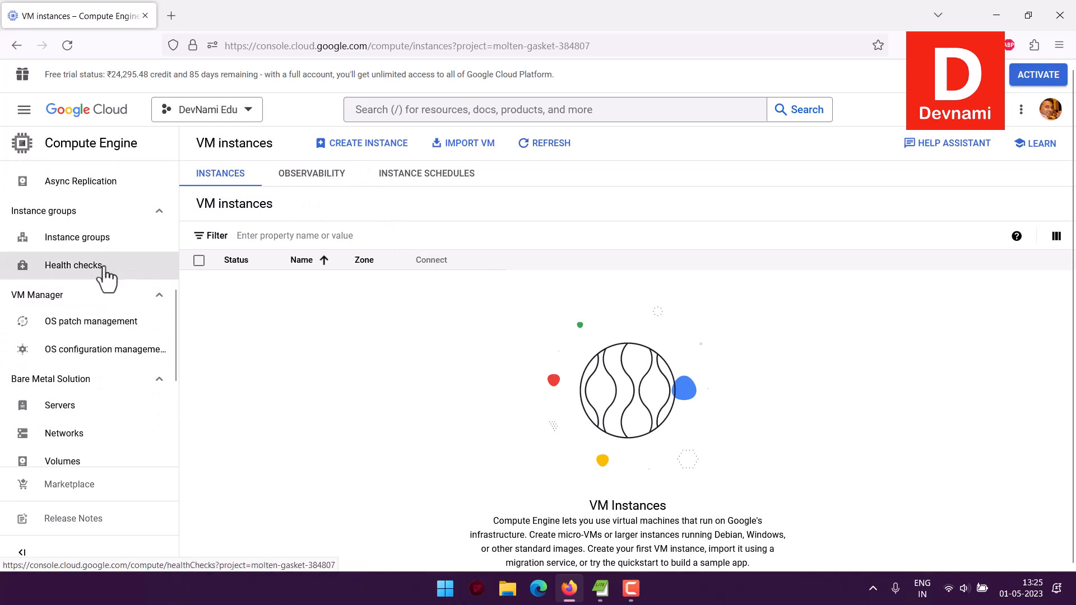
scroll(115, 268, up, 6)
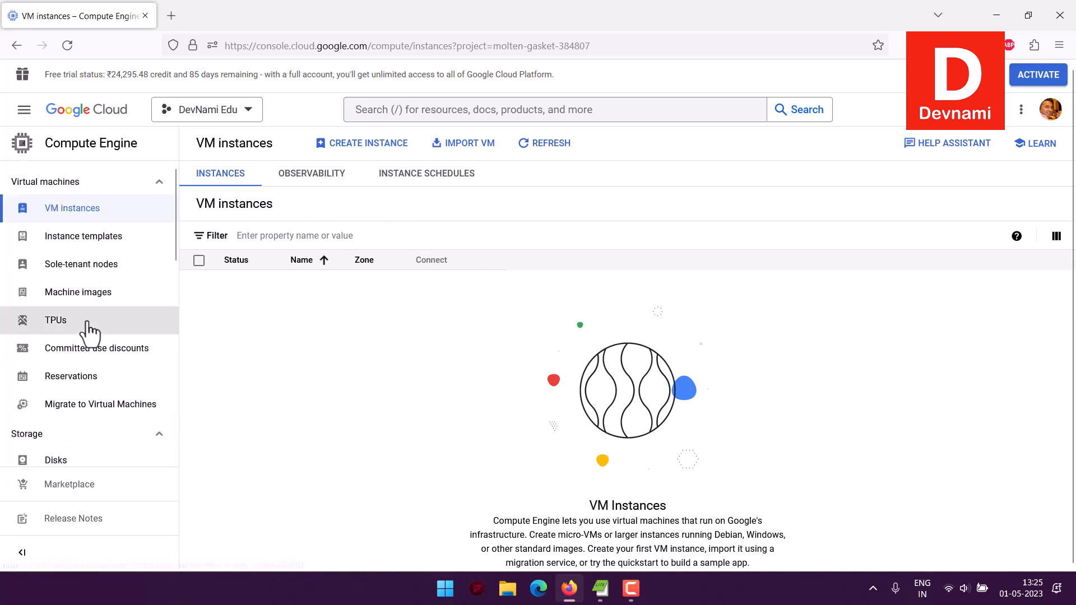
scroll(78, 348, down, 10)
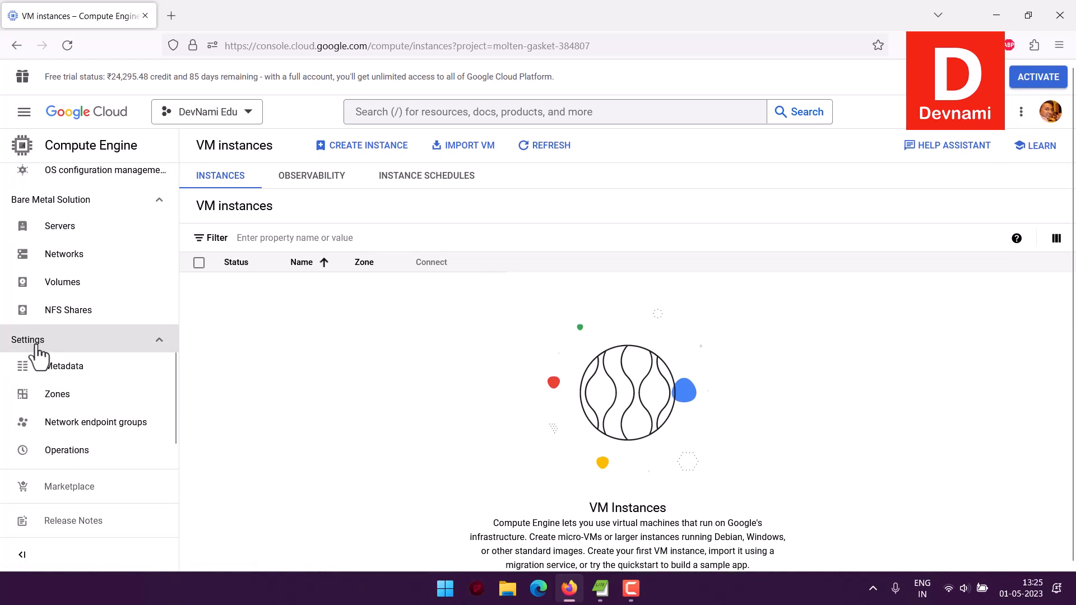
click(88, 372)
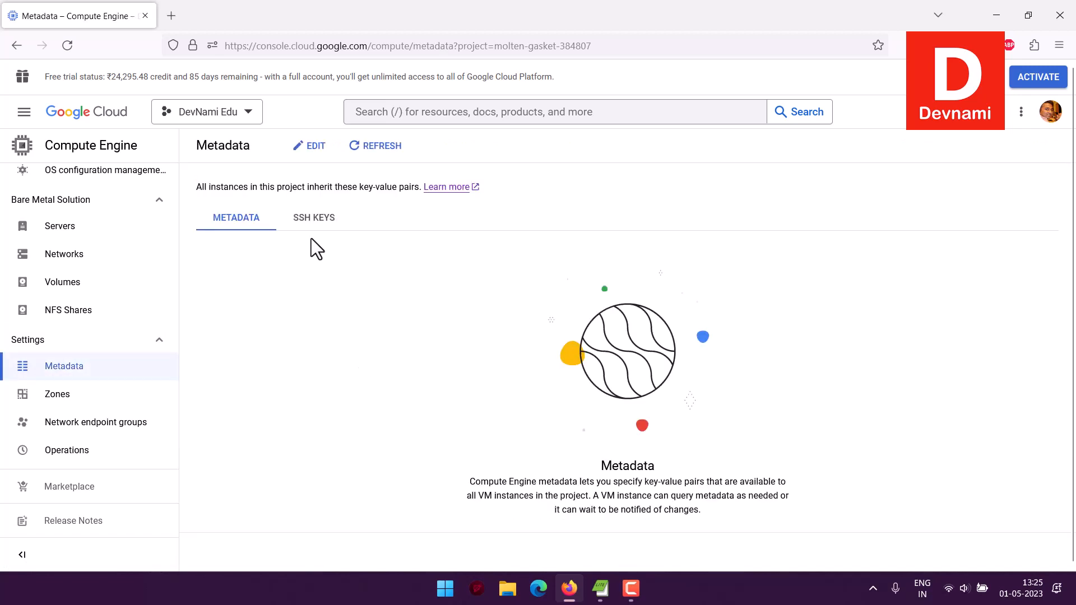
click(314, 221)
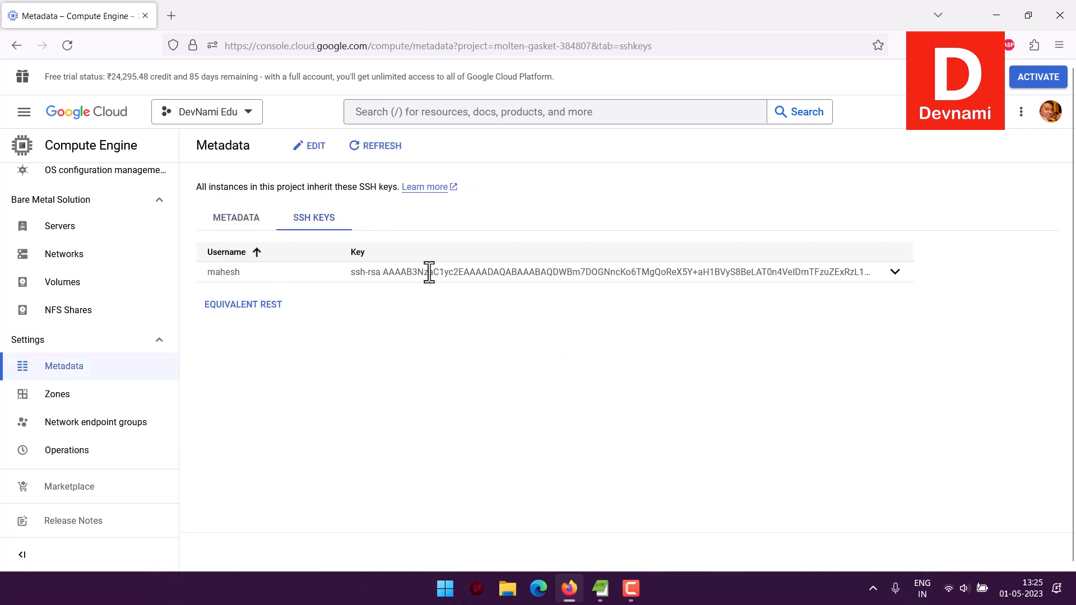
- Return to the VM instances page and start creating a new instance
scroll(140, 247, up, 8)
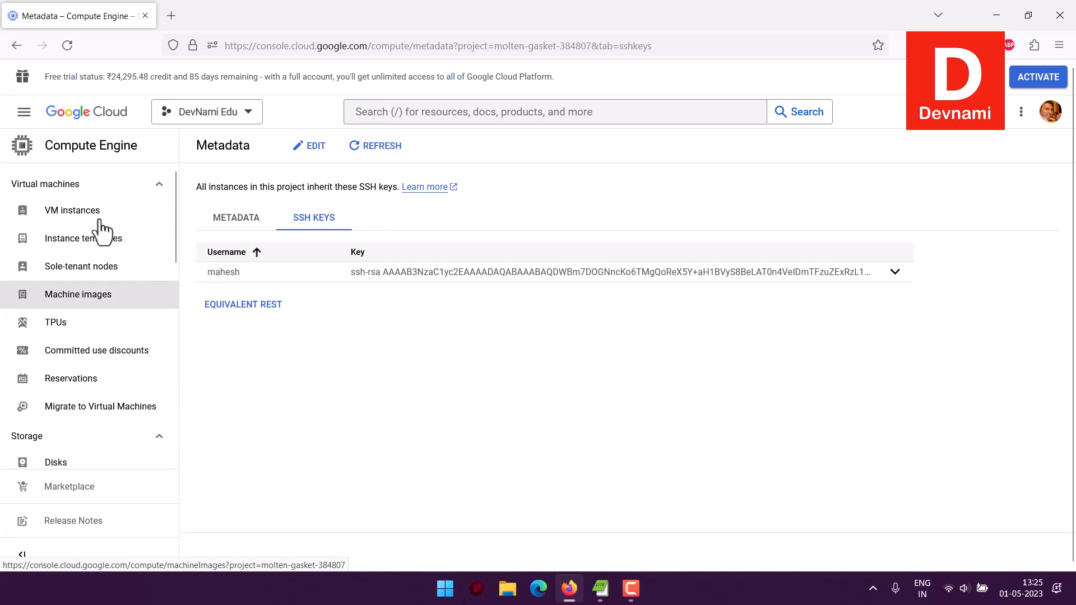
click(84, 211)
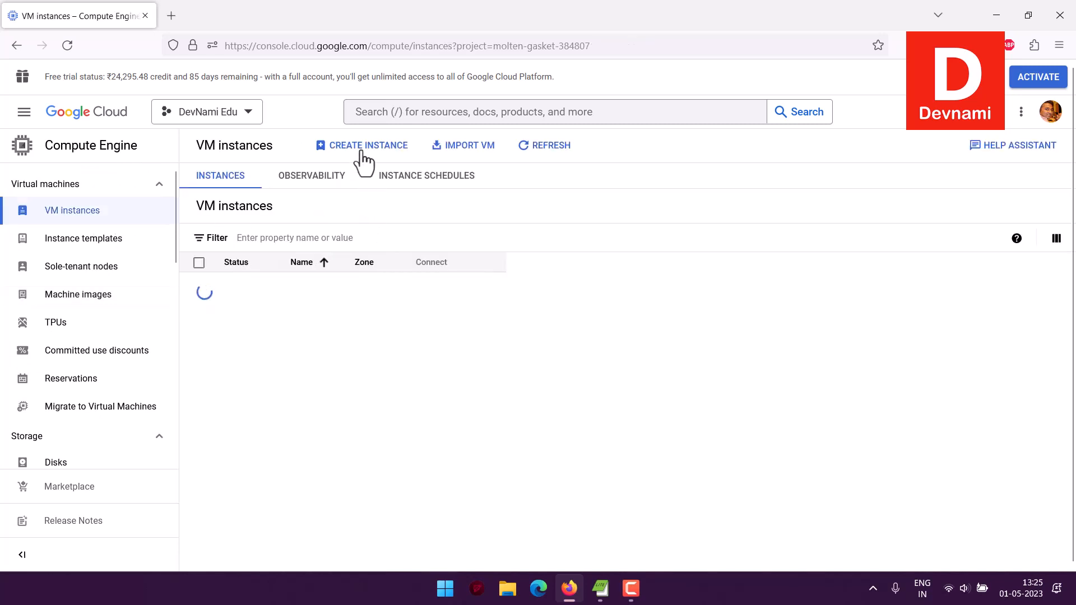
click(362, 148)
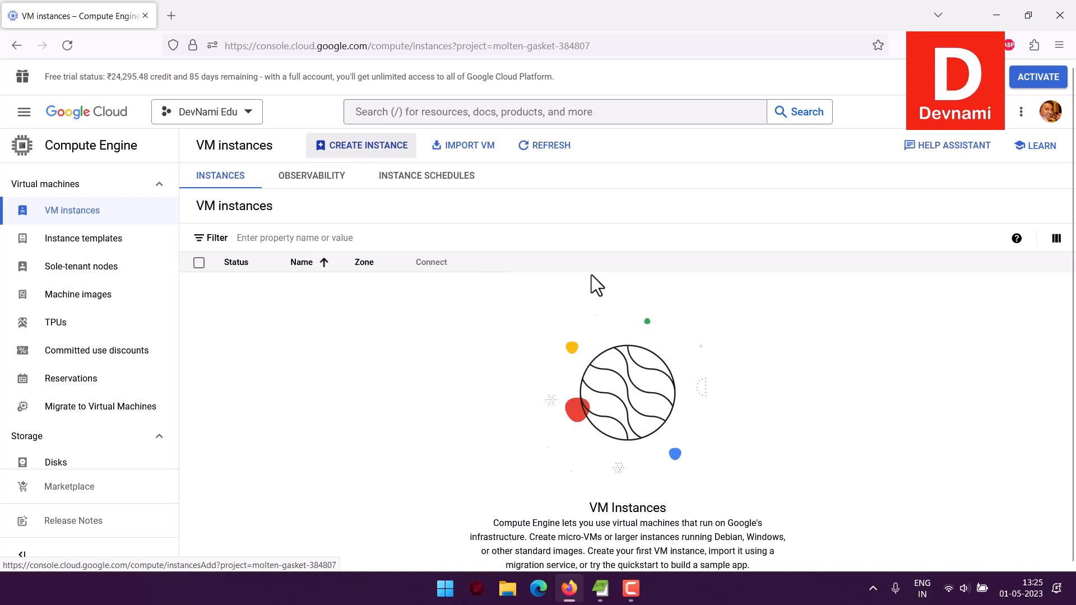
scroll(591, 274, down, 1)
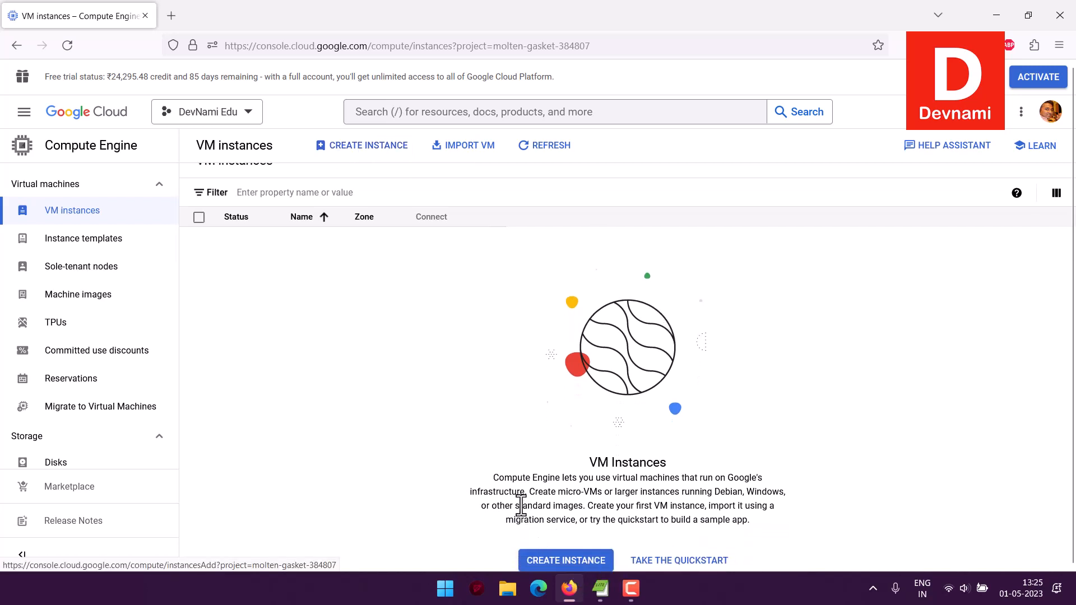
scroll(497, 408, up, 1)
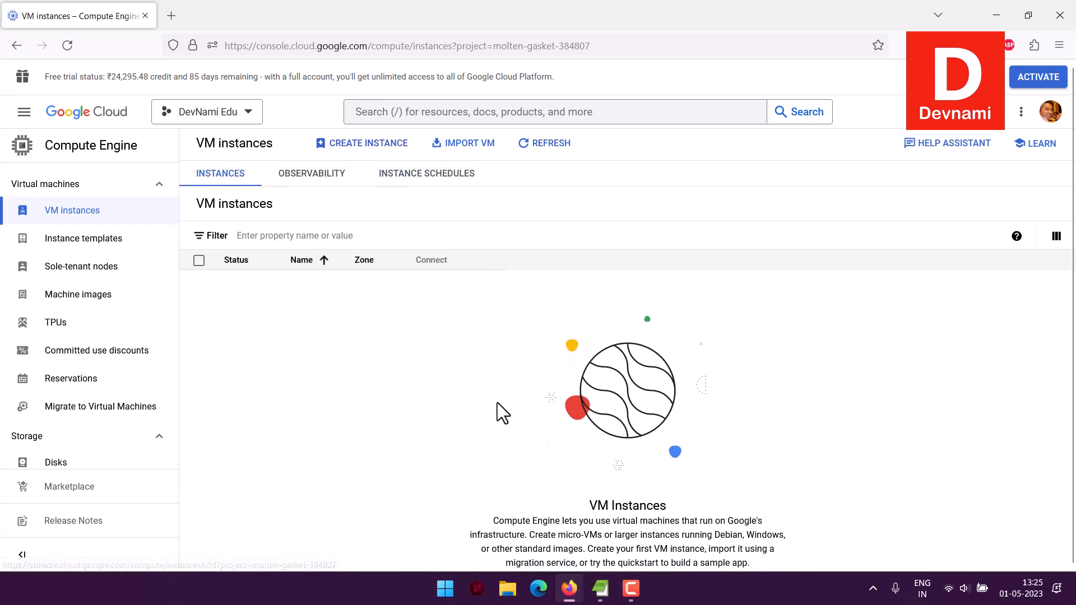
click(378, 147)
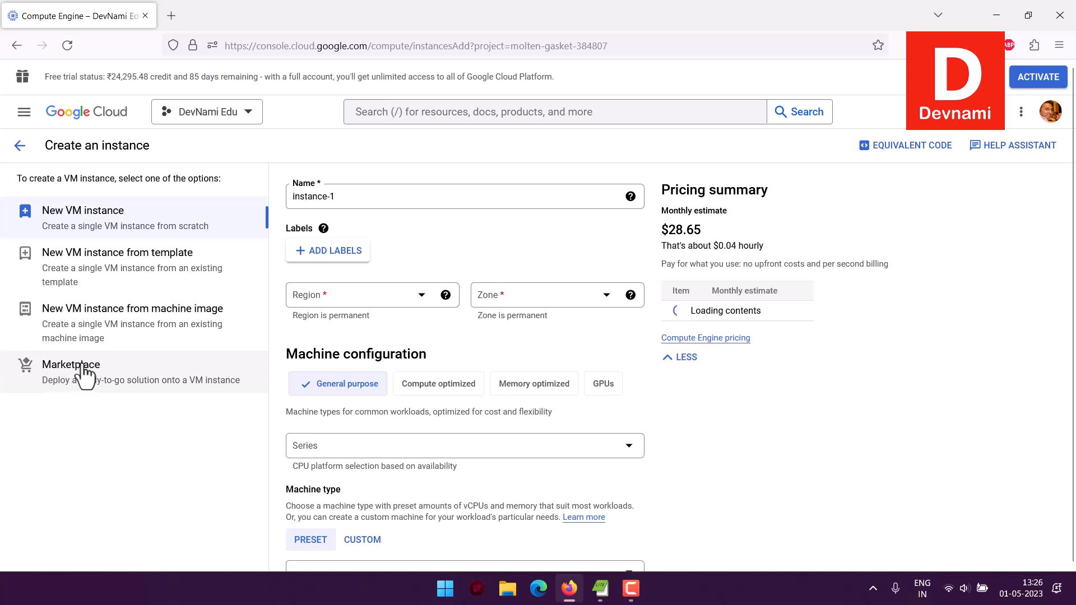
- Browse Marketplace solutions for the VM instance and filter them by the Free price and the Blog & CMS category
click(137, 371)
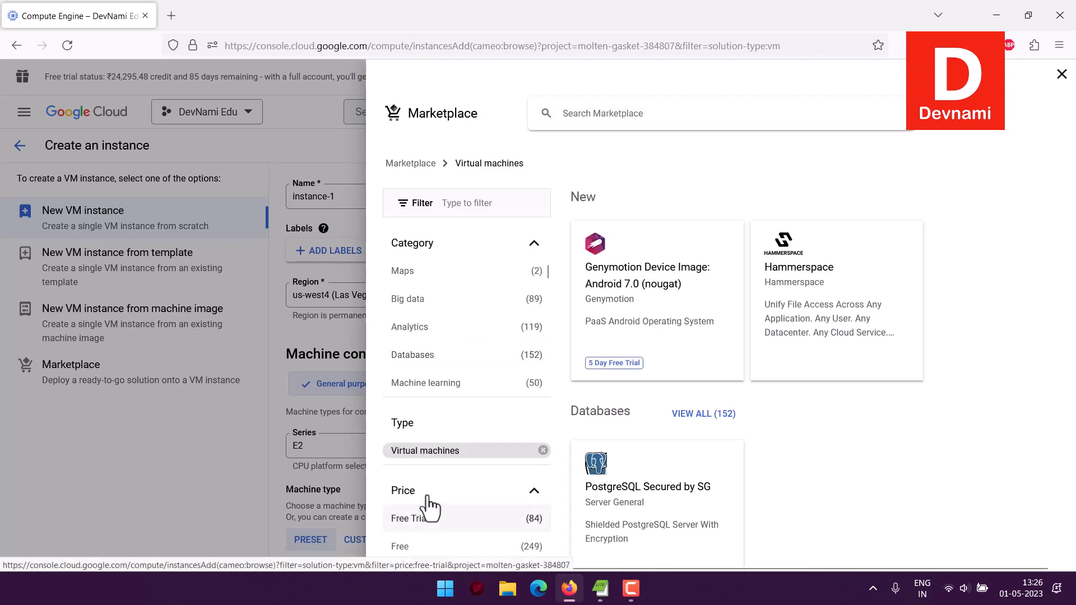
click(415, 546)
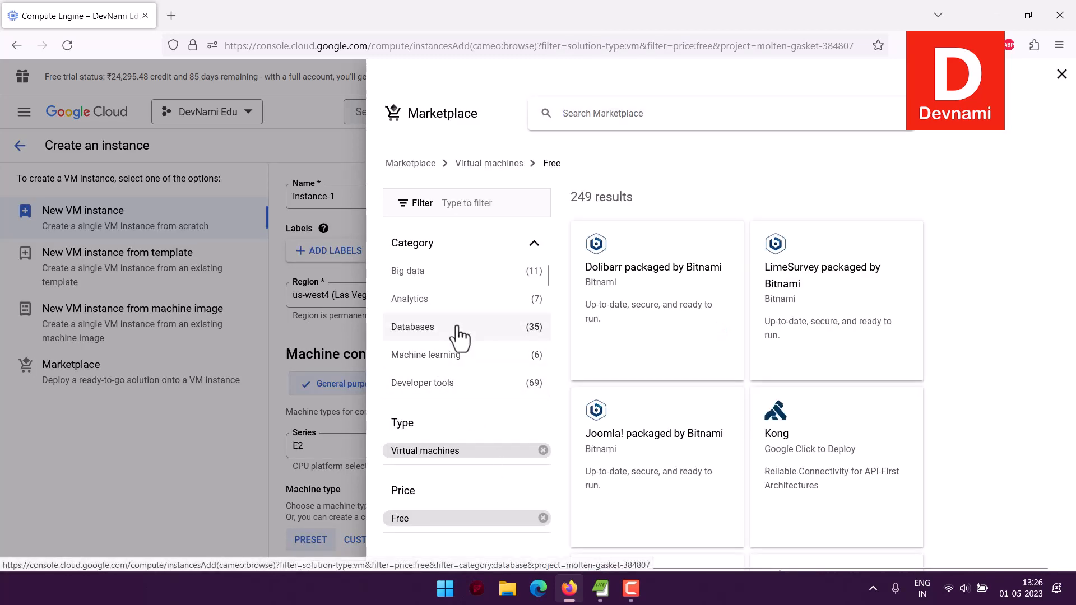
scroll(458, 336, down, 5)
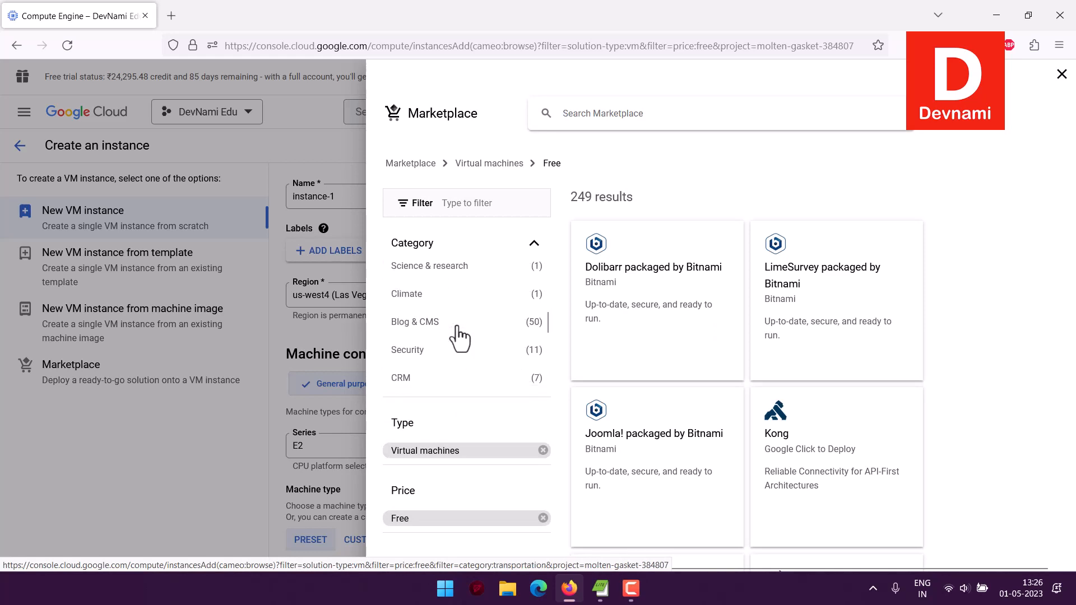
scroll(458, 336, down, 5)
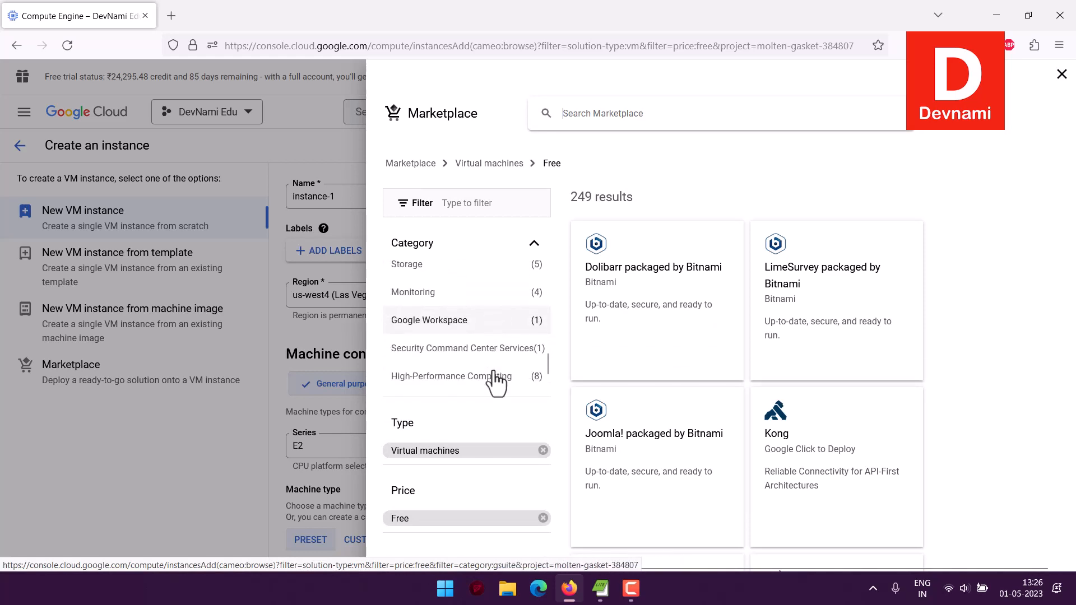
scroll(496, 383, down, 2)
scroll(496, 383, up, 5)
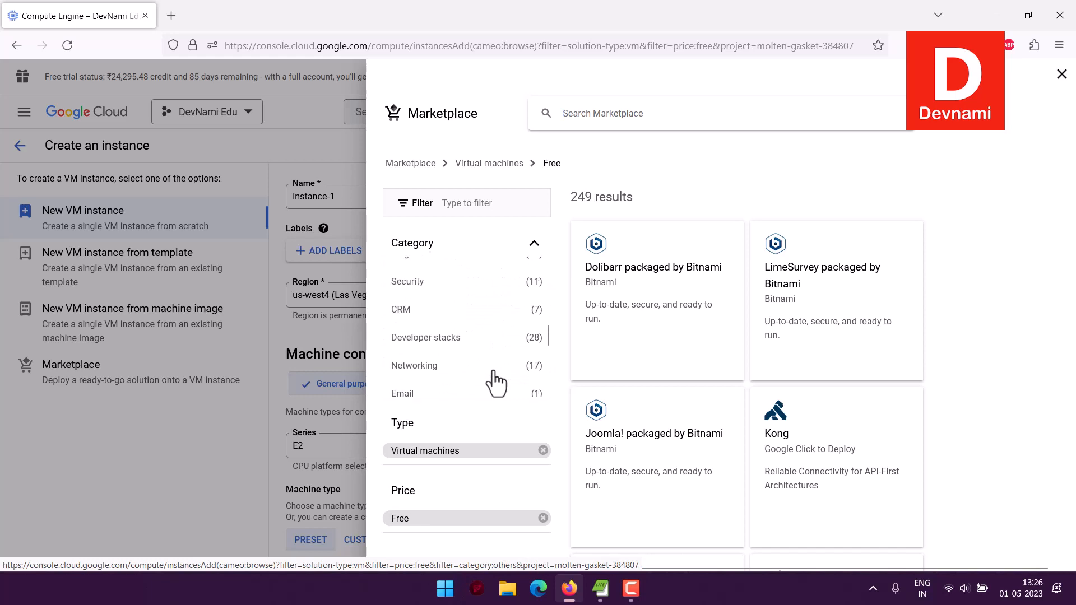
scroll(496, 383, up, 5)
click(443, 383)
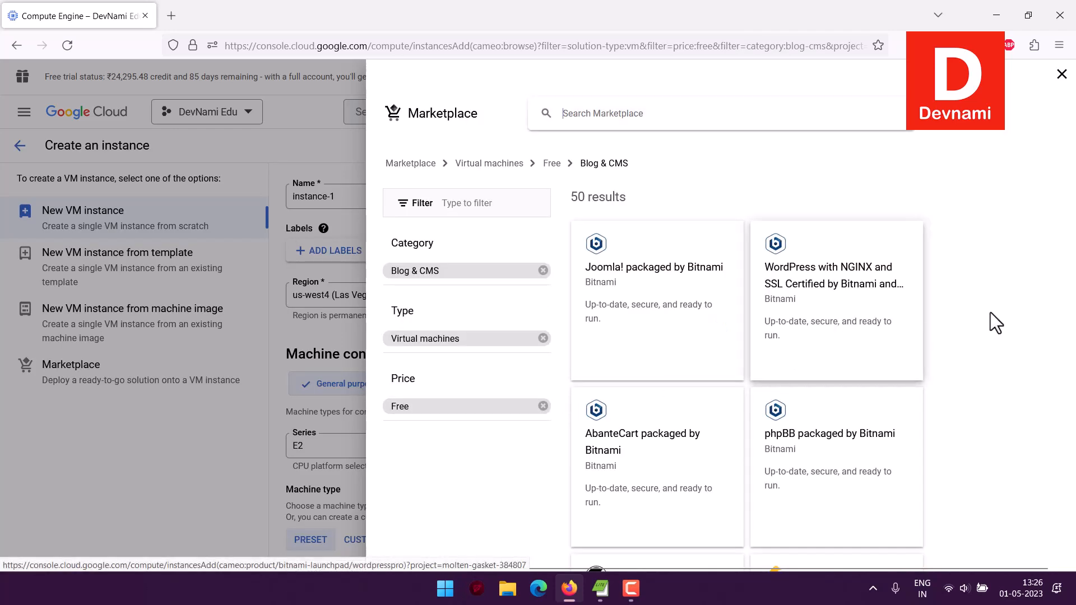
- Find Ghost by Google Click to Deploy among the filtered solutions and open its product details
scroll(980, 325, down, 5)
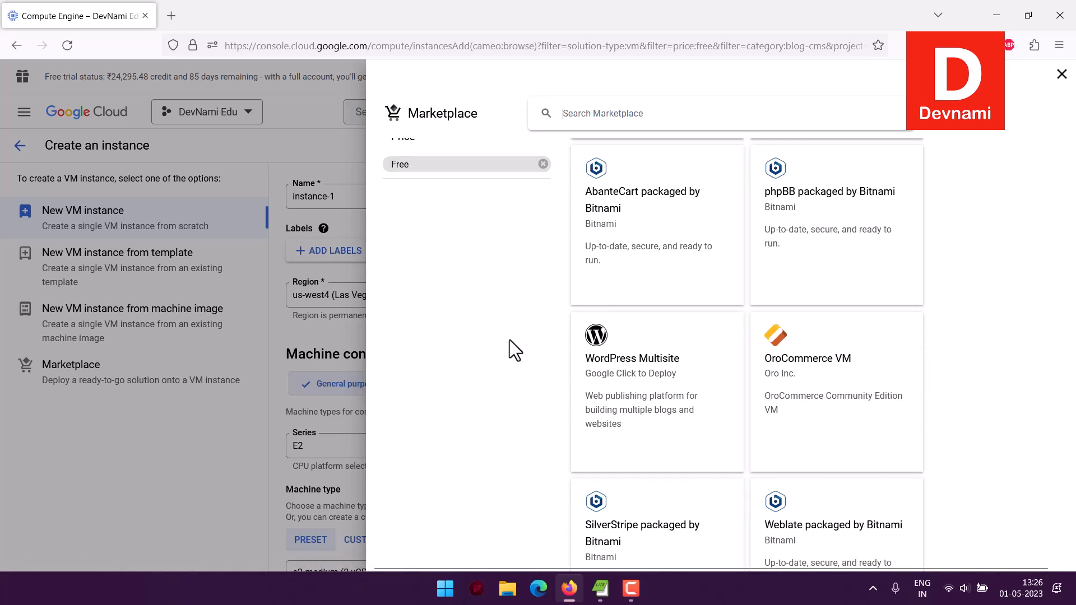
scroll(956, 341, down, 5)
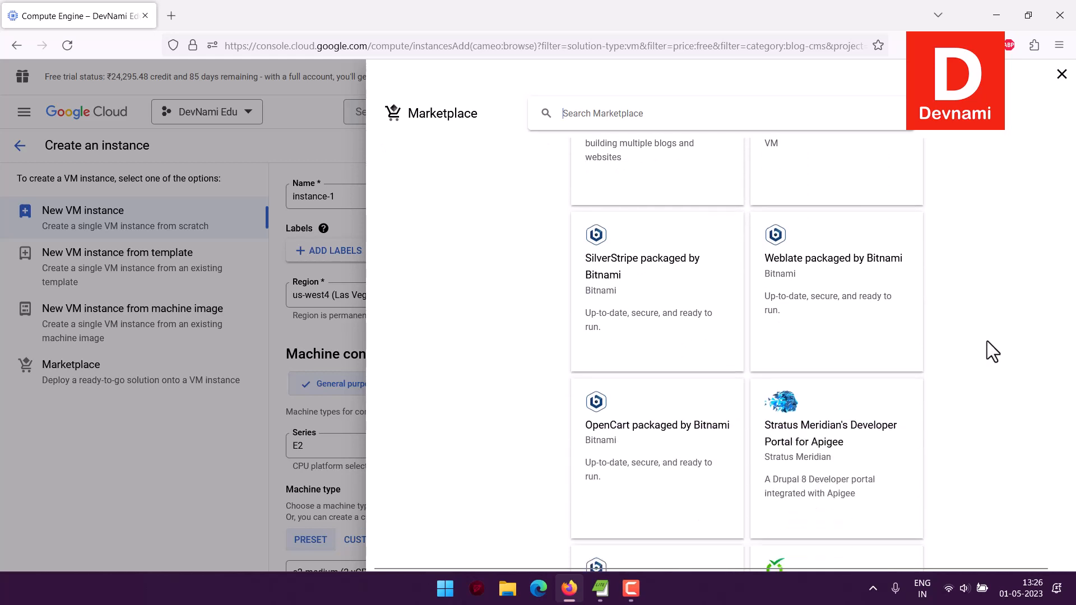
scroll(987, 340, down, 10)
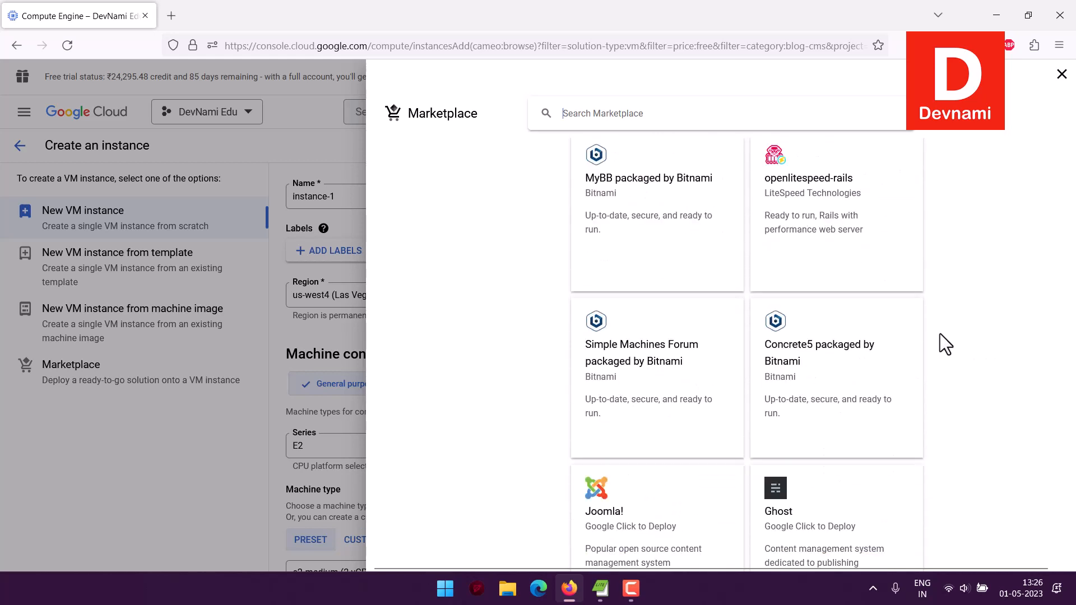
scroll(940, 334, down, 3)
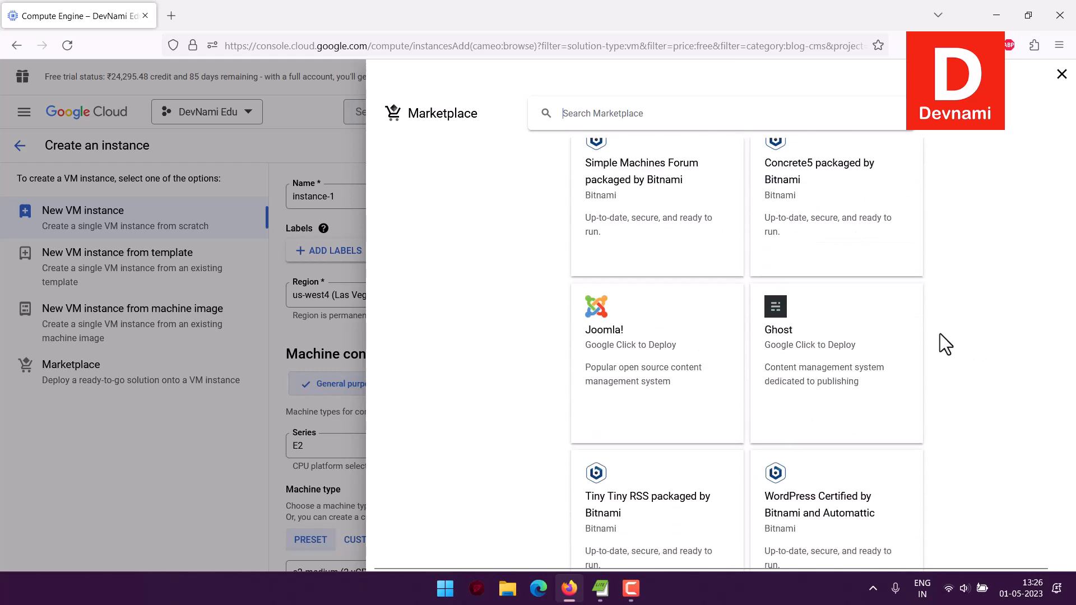
click(836, 328)
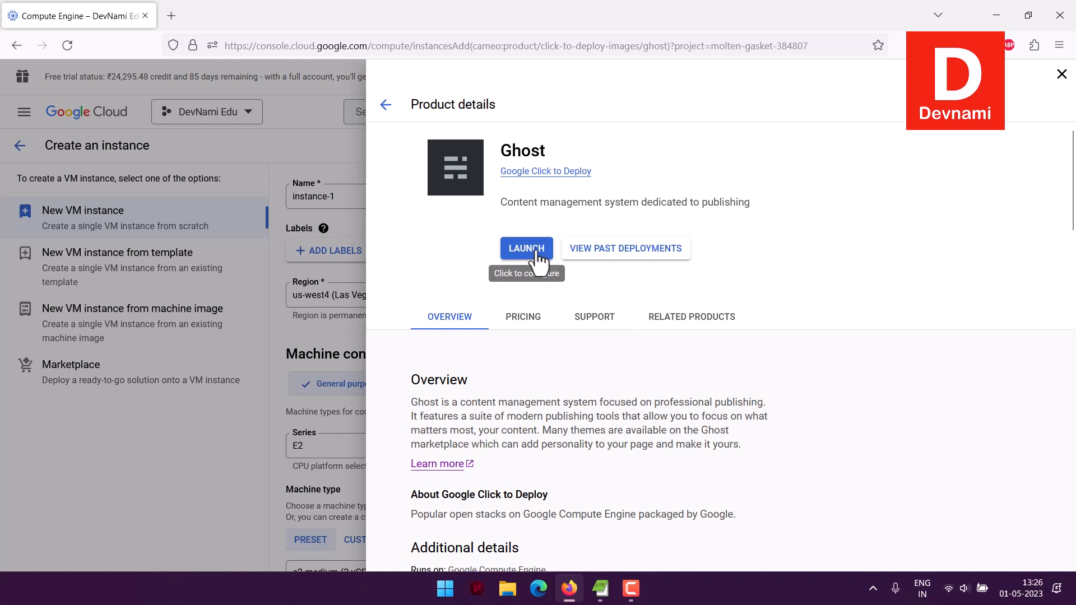
- Review Ghost's additional details and pricing, including the usage fee and the infrastructure fees
scroll(947, 294, down, 4)
scroll(945, 291, down, 2)
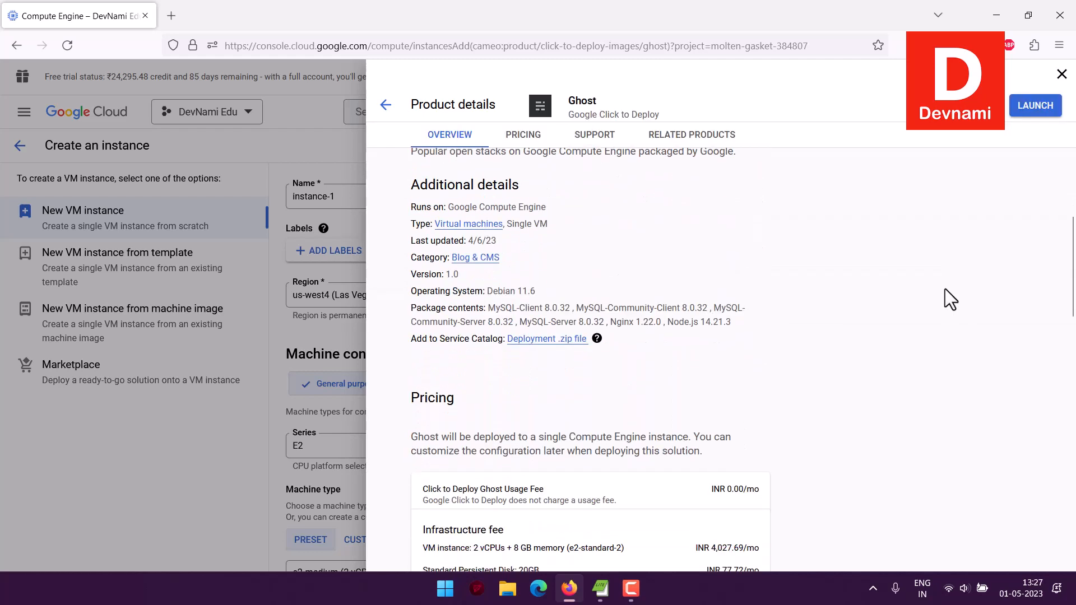
scroll(944, 292, down, 4)
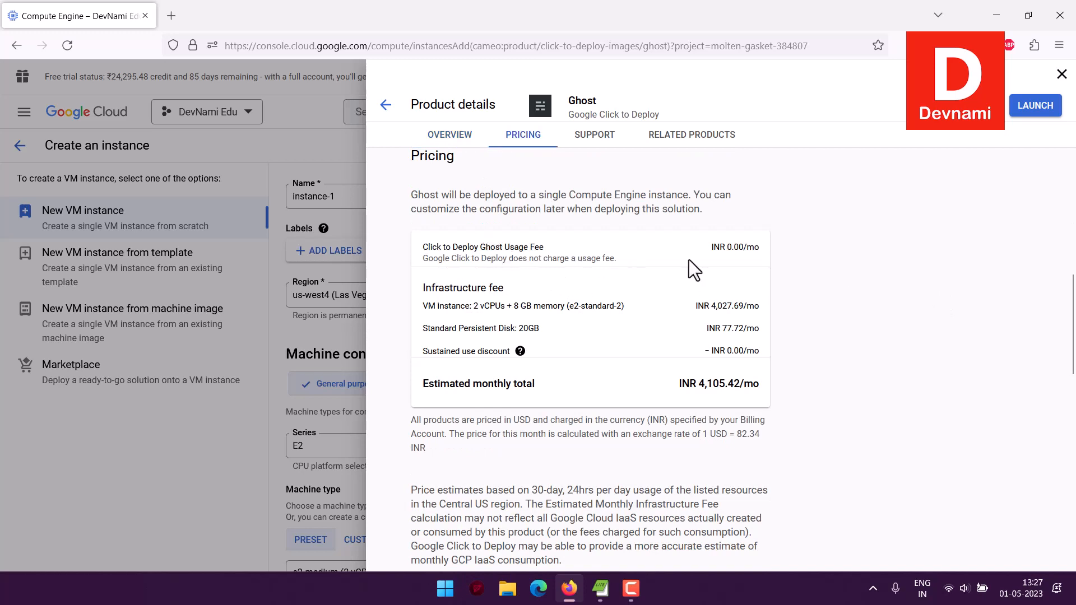
drag(711, 247, 788, 251)
click(786, 250)
drag(728, 306, 749, 351)
click(749, 351)
drag(476, 311, 745, 361)
click(745, 360)
scroll(748, 357, up, 2)
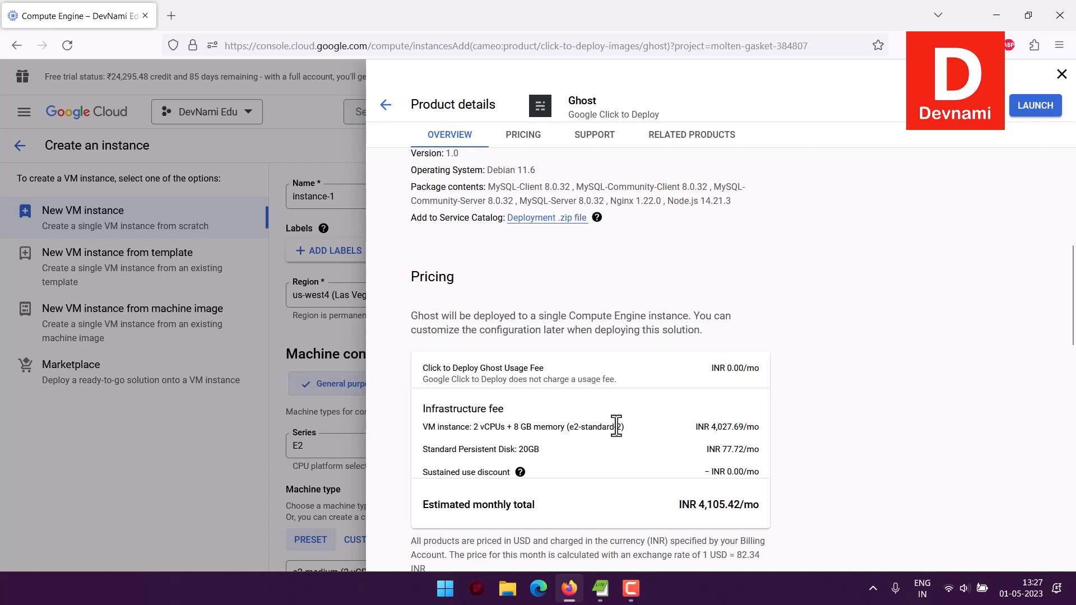
- Launch Ghost from its product details to open the new deployment configuration
scroll(617, 426, up, 6)
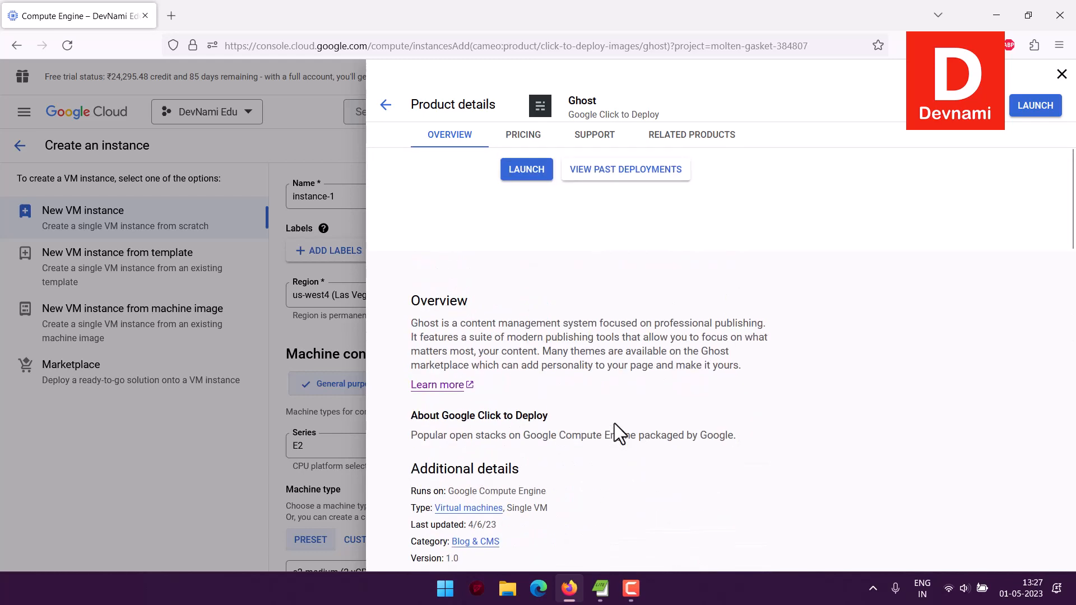
scroll(614, 423, up, 2)
click(525, 247)
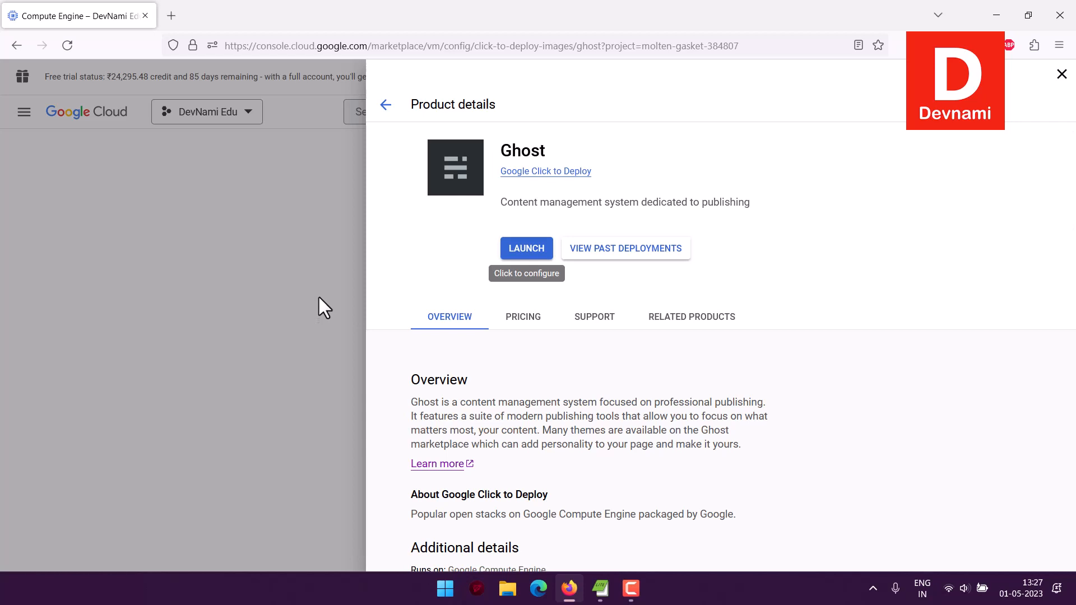
click(528, 251)
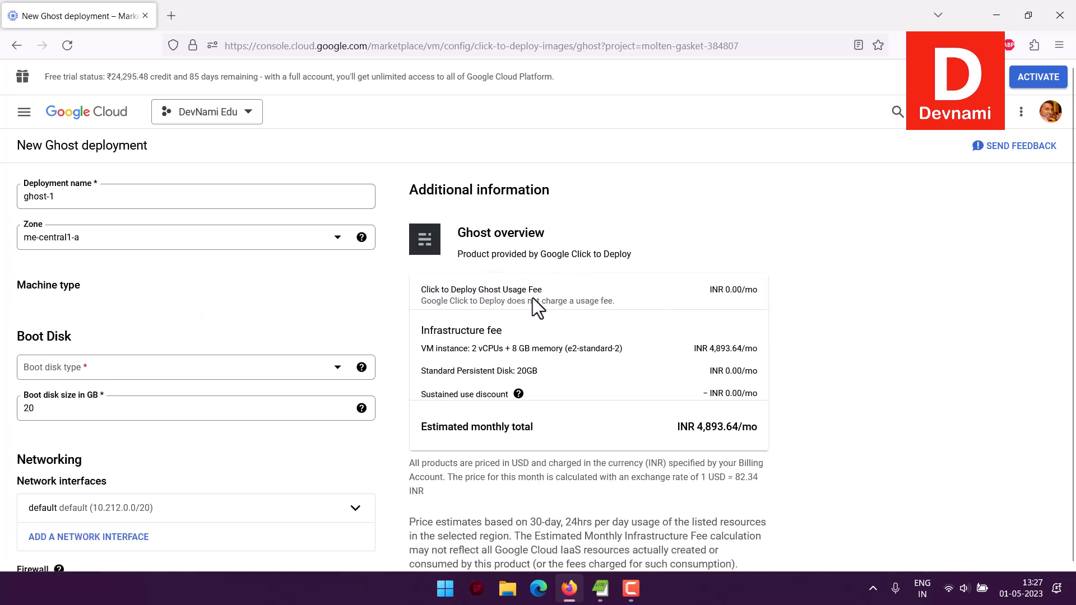
- Set the deployment name to devghost
click(8, 196)
key(ctrl+a)
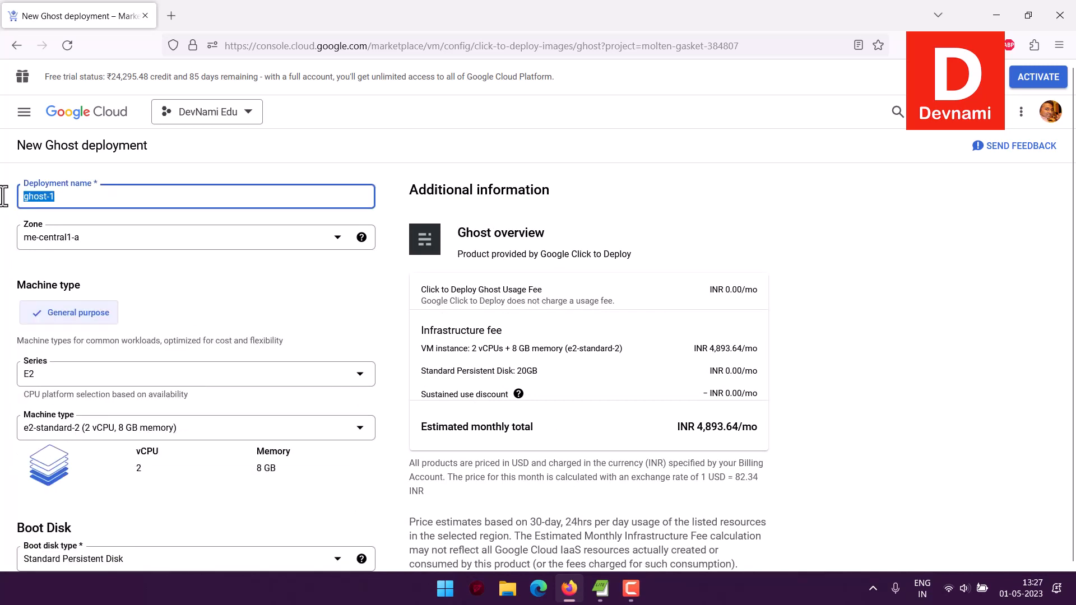
text(devgo)
key(BackSpace)
text(hos)
- Set the deployment zone to us-west2-c and the machine type to e2-medium (2 vCPU, 4 GB memory)
click(45, 246)
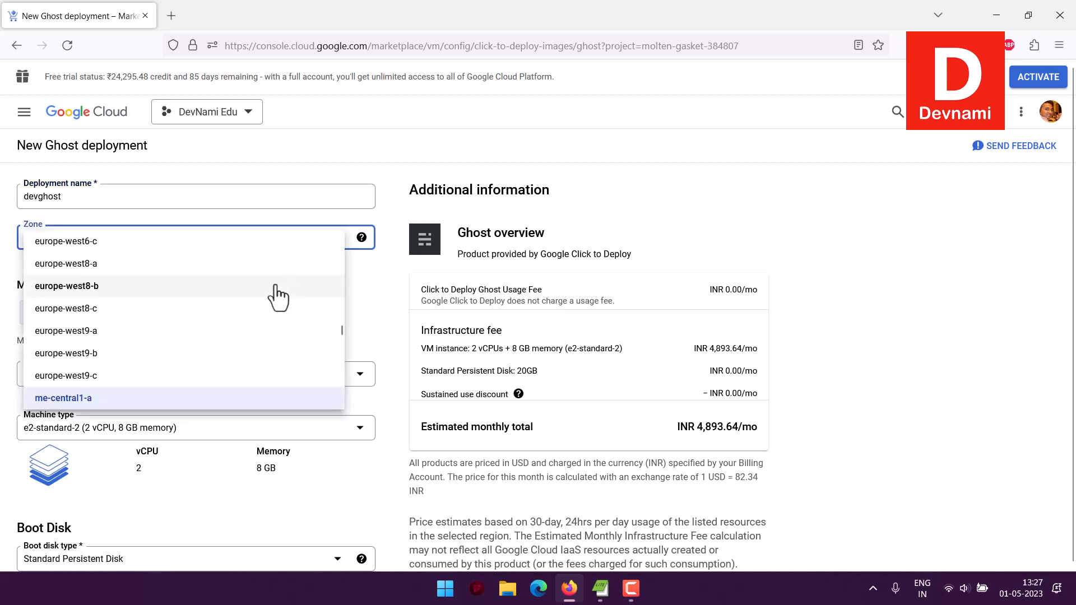
scroll(279, 297, down, 10)
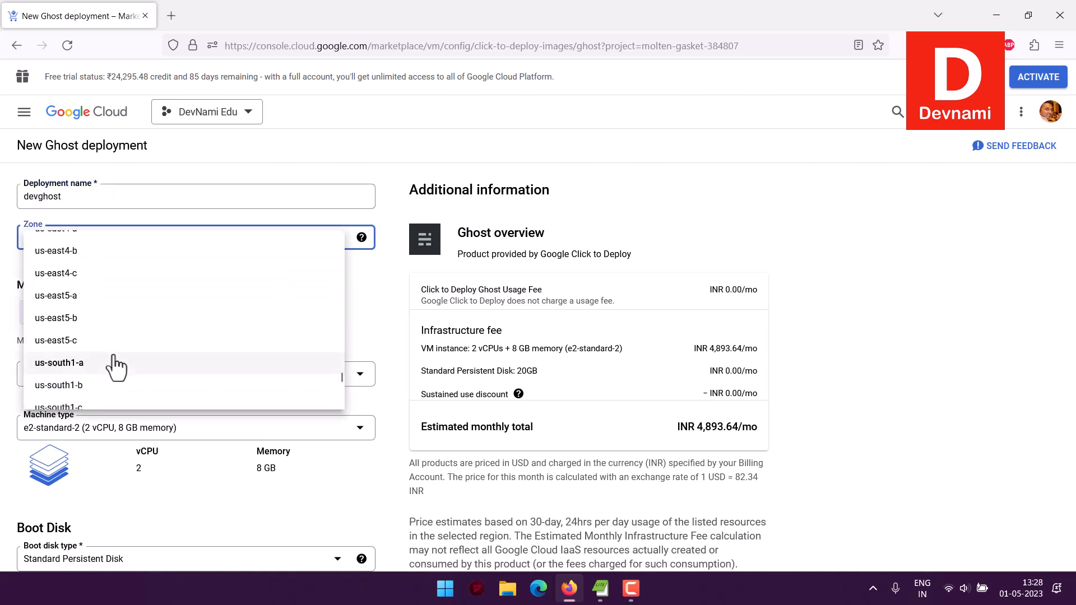
scroll(116, 367, down, 4)
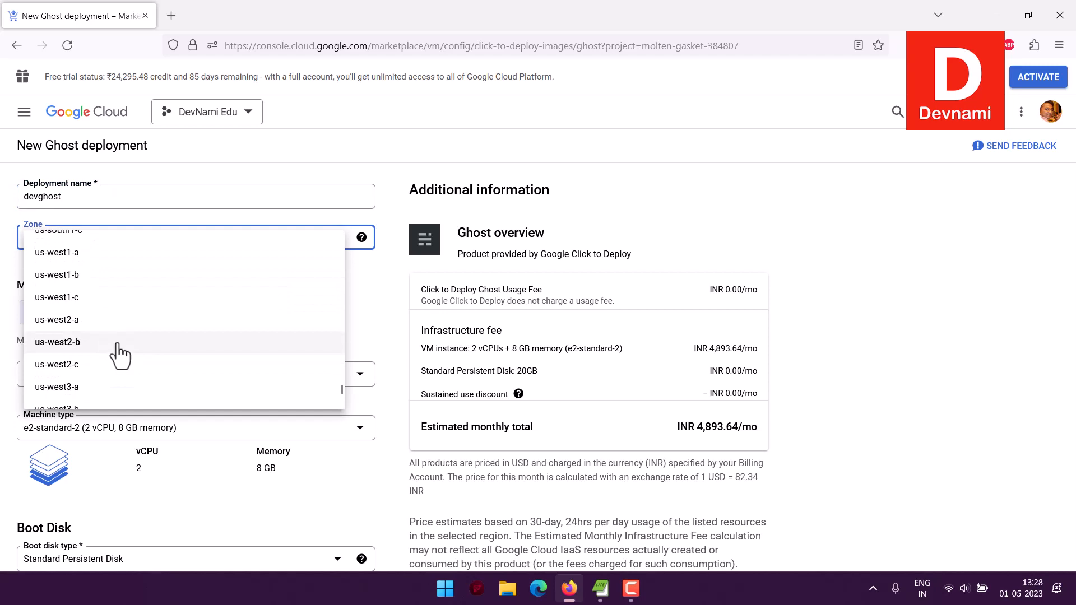
click(211, 306)
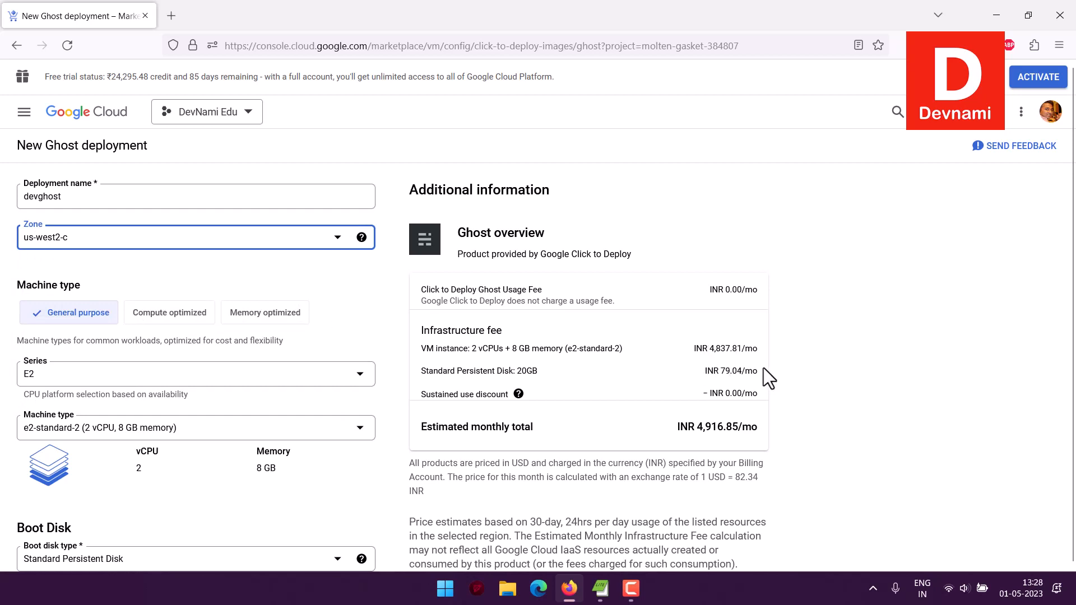
click(359, 437)
click(224, 385)
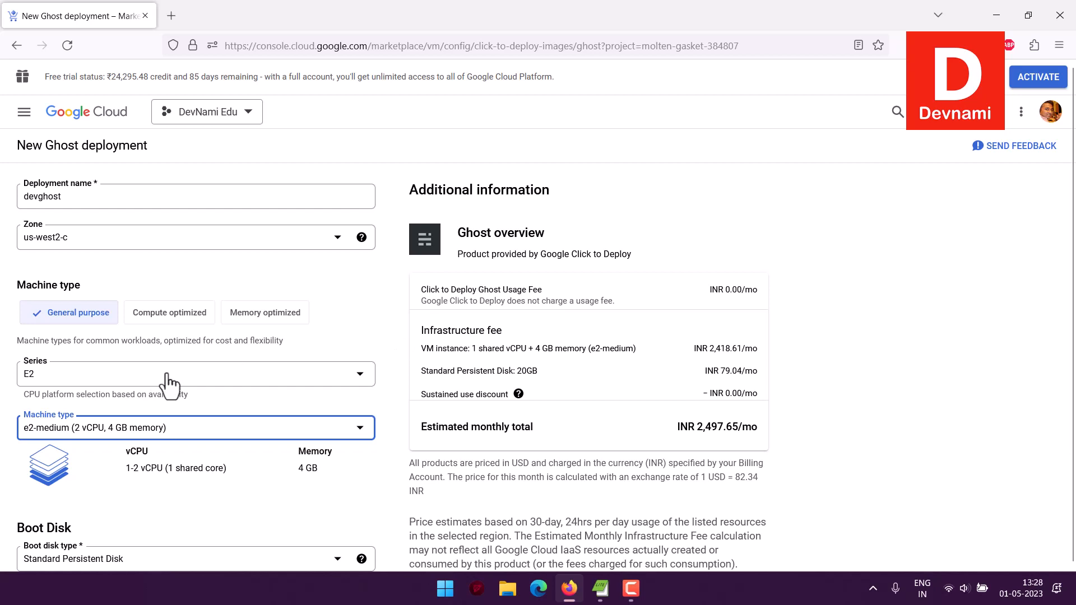
- Allow HTTPS traffic from the Internet in the deployment's firewall settings
scroll(388, 361, down, 5)
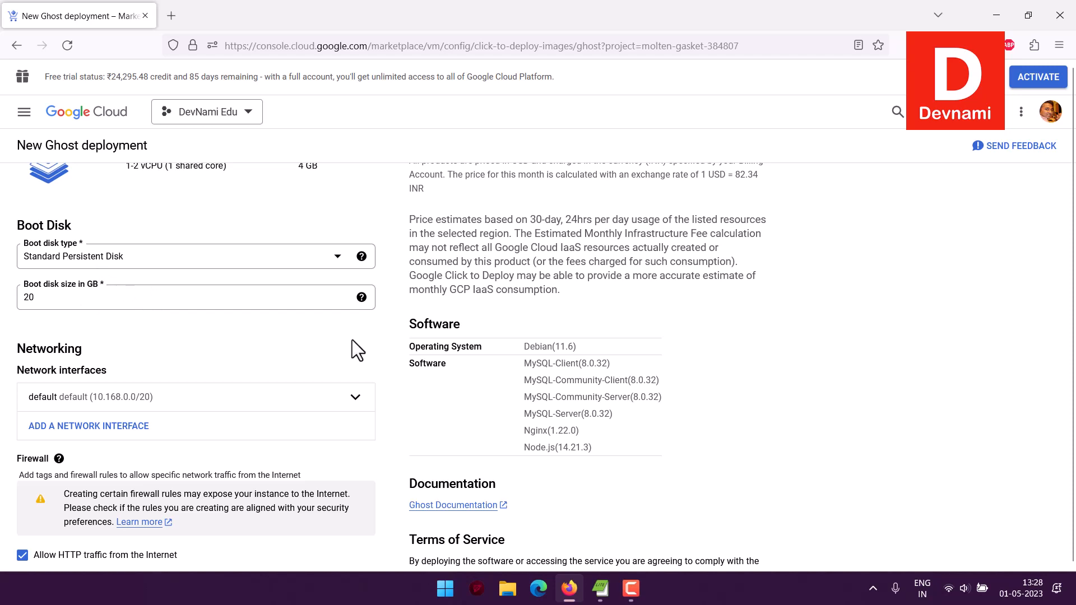
scroll(392, 346, down, 2)
scroll(410, 340, down, 1)
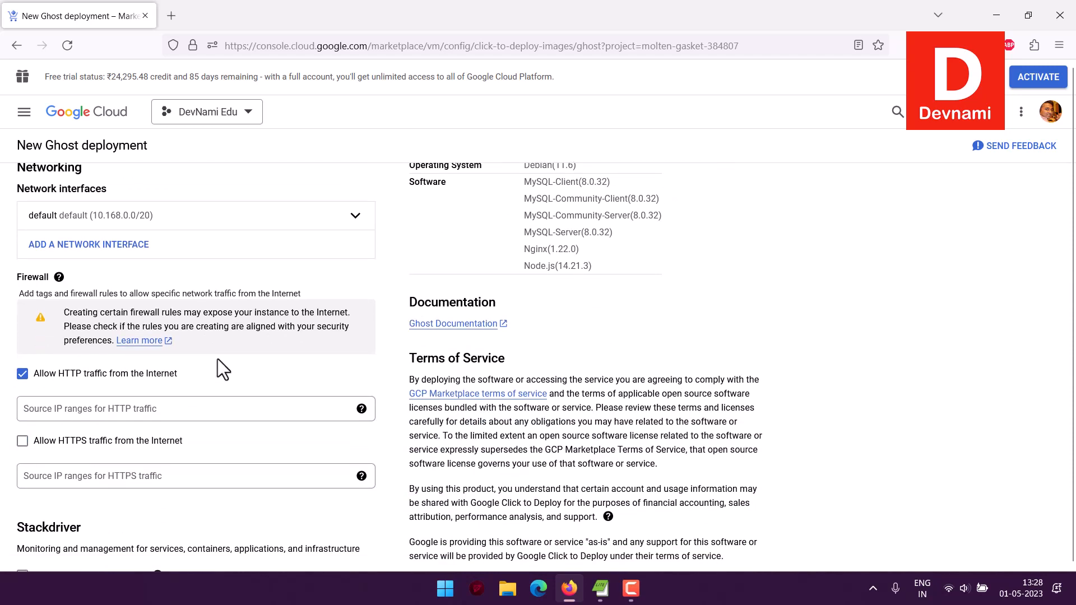
click(23, 441)
scroll(242, 372, down, 2)
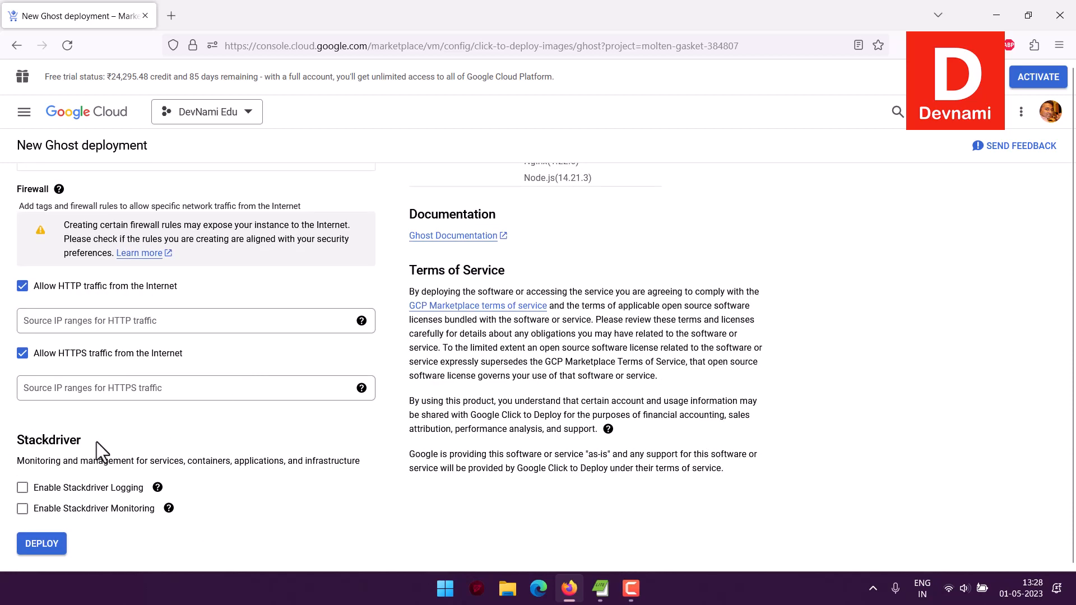
- Examine the operating system and the software packages included with the Ghost deployment
scroll(330, 426, up, 4)
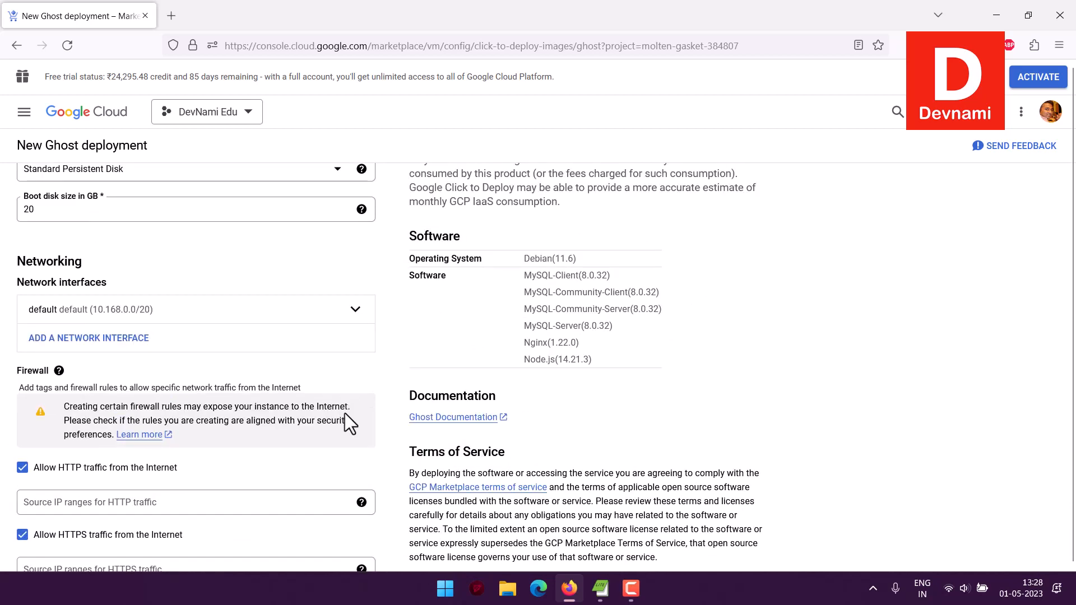
drag(527, 275, 603, 265)
click(530, 265)
click(603, 265)
drag(525, 259, 591, 258)
click(591, 258)
drag(525, 275, 595, 345)
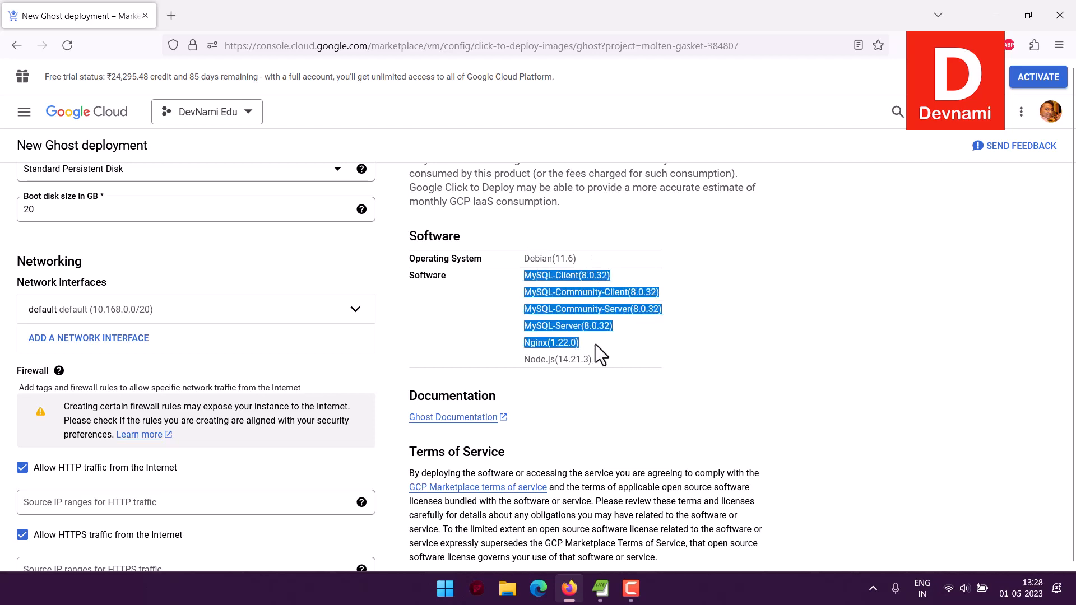
drag(525, 343, 545, 254)
click(638, 267)
- Review the machine, boot disk and firewall settings together with the estimated monthly total and its currency note
scroll(664, 280, up, 5)
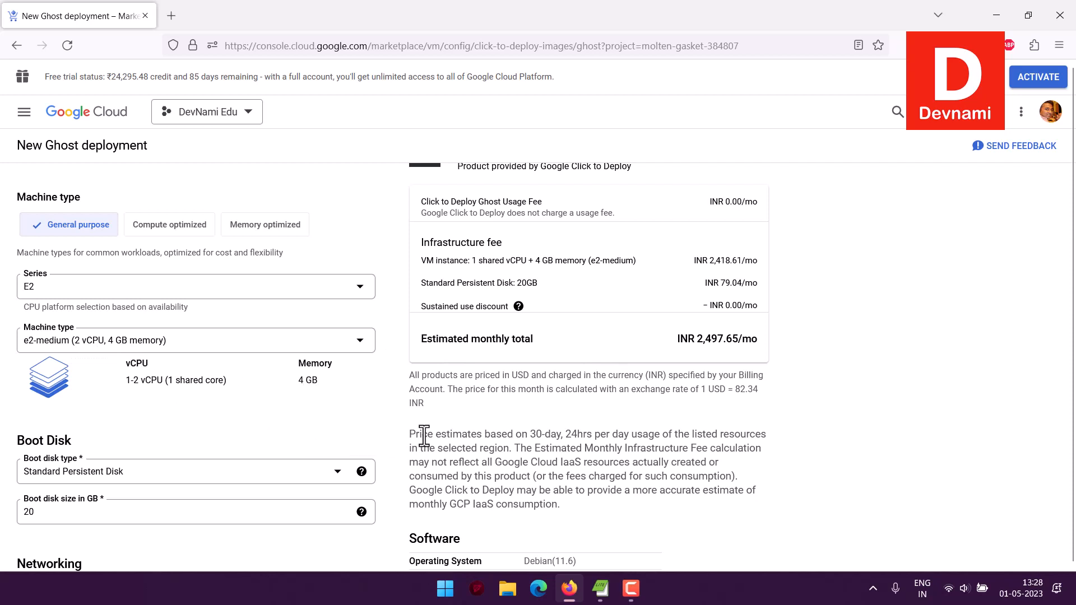
scroll(423, 435, up, 2)
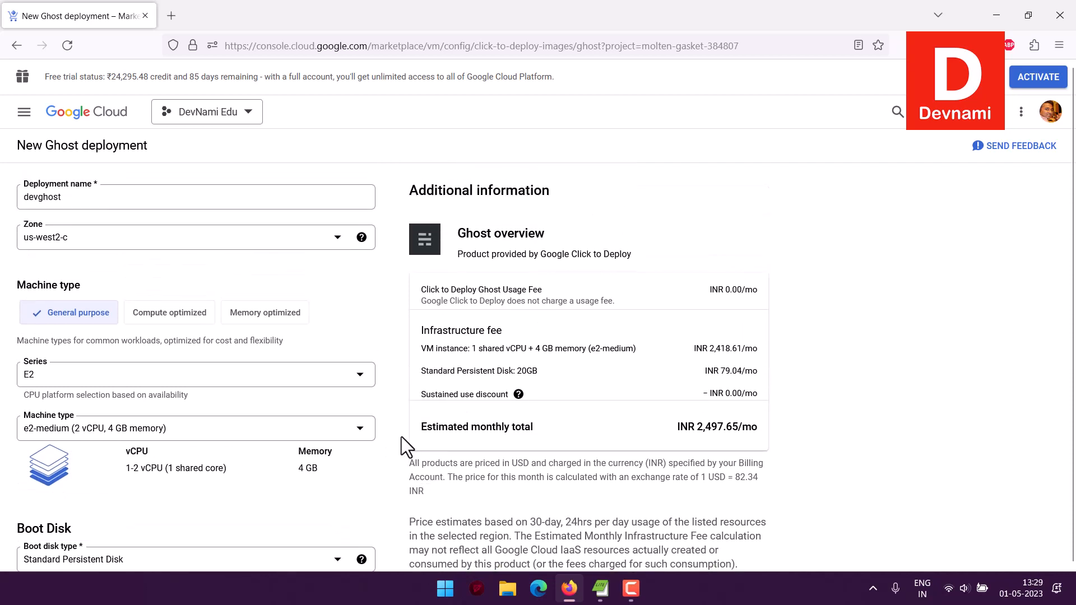
scroll(400, 436, down, 1)
scroll(399, 435, up, 1)
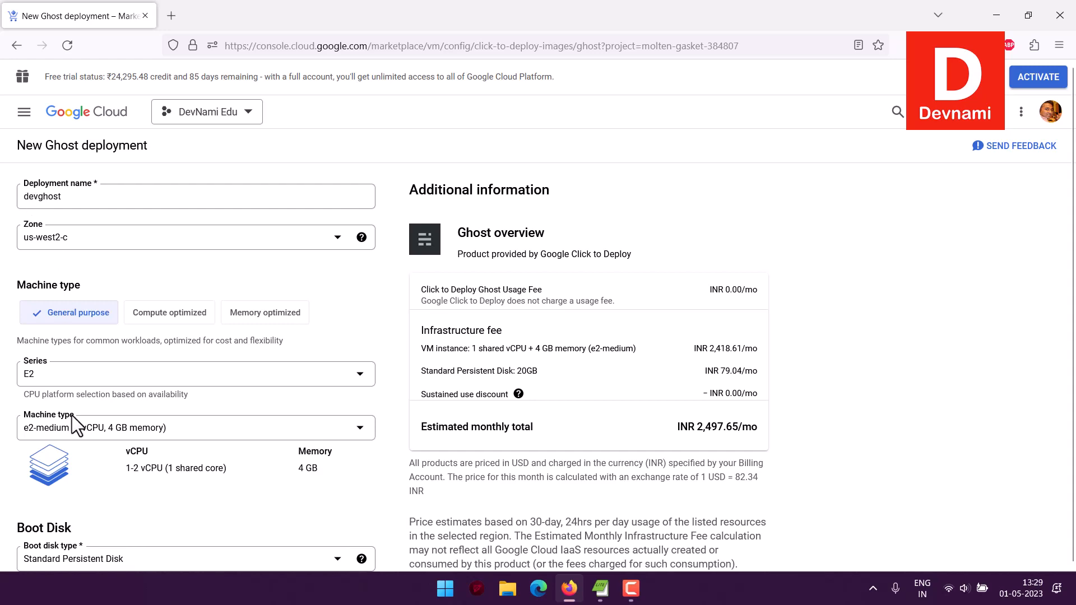
scroll(72, 416, down, 10)
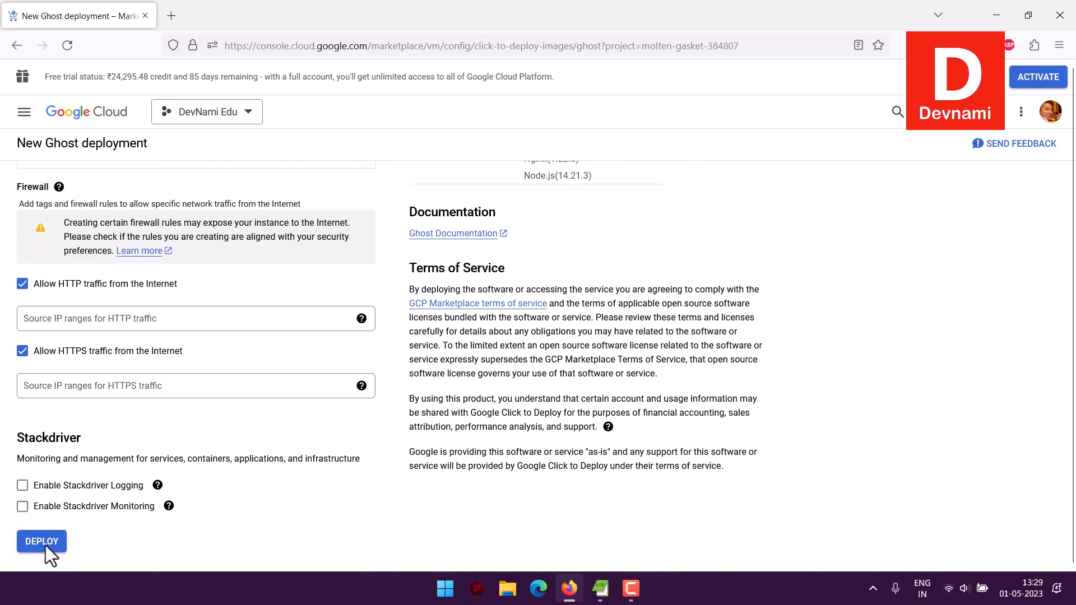
scroll(459, 450, up, 5)
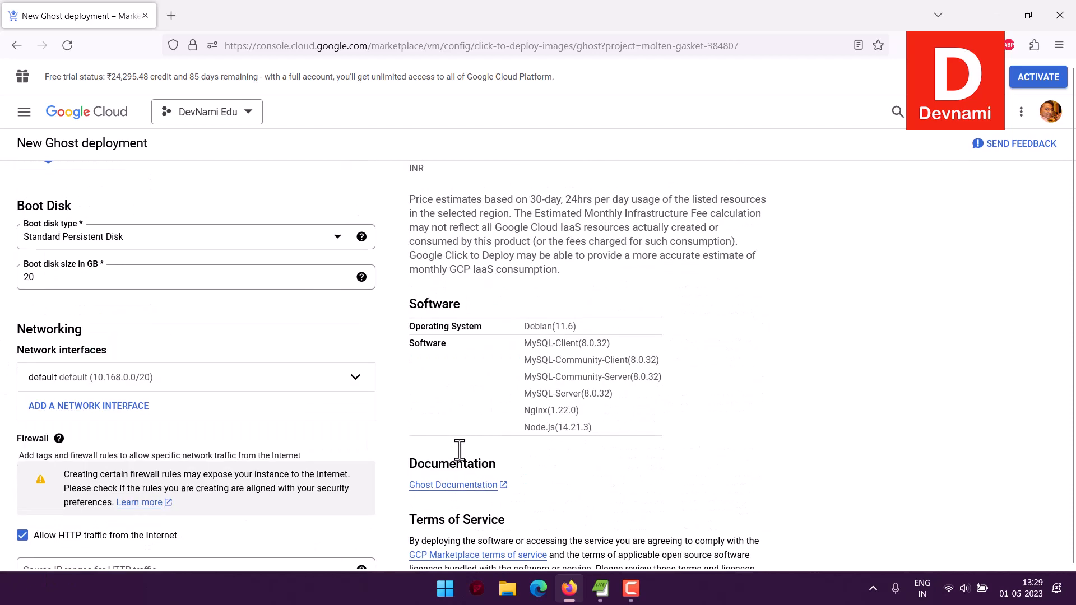
scroll(459, 449, up, 1)
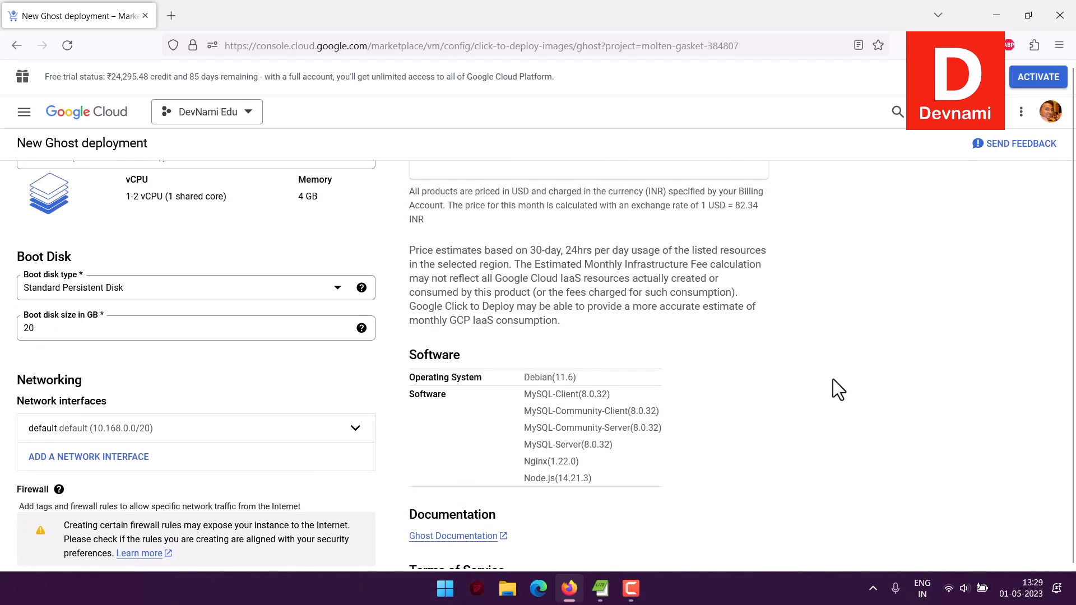
scroll(833, 378, up, 3)
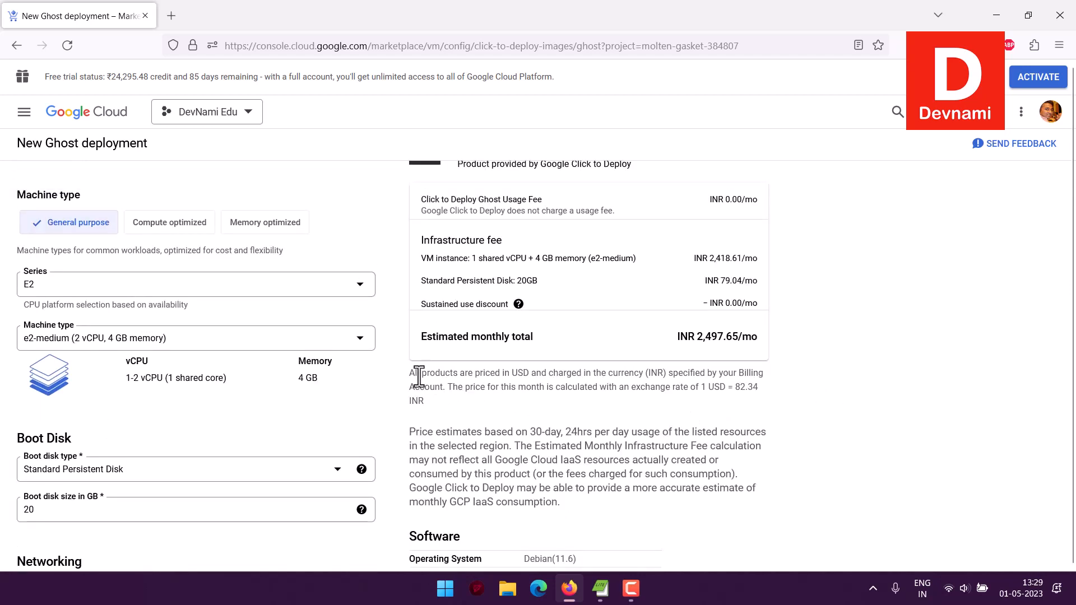
drag(412, 373, 556, 409)
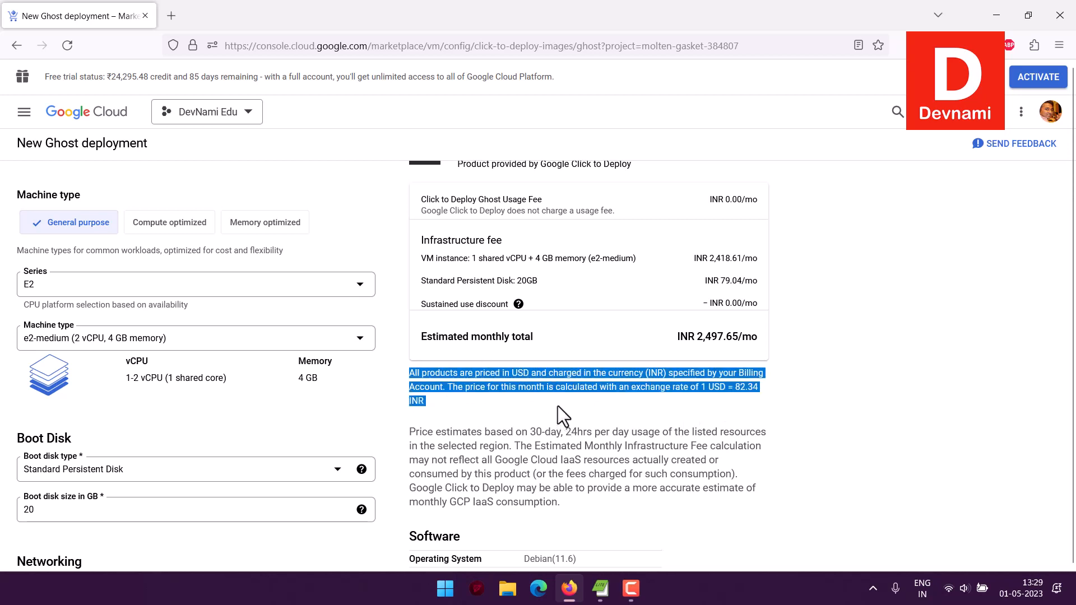
click(557, 405)
drag(677, 338, 741, 339)
click(779, 344)
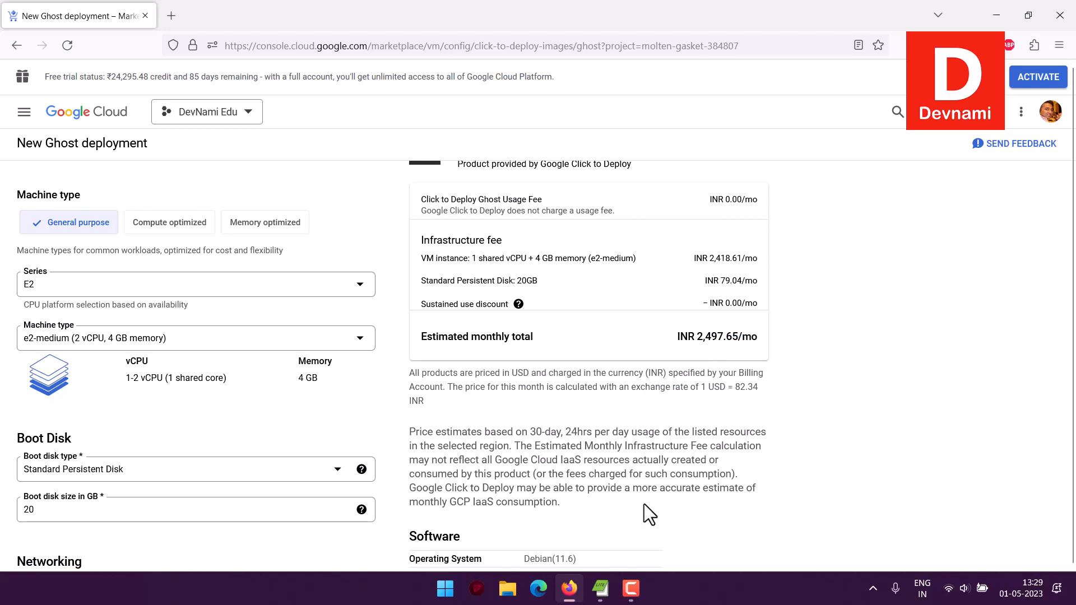
drag(711, 338, 738, 338)
scroll(600, 415, up, 2)
- Deploy Ghost with the configured settings
scroll(602, 406, down, 10)
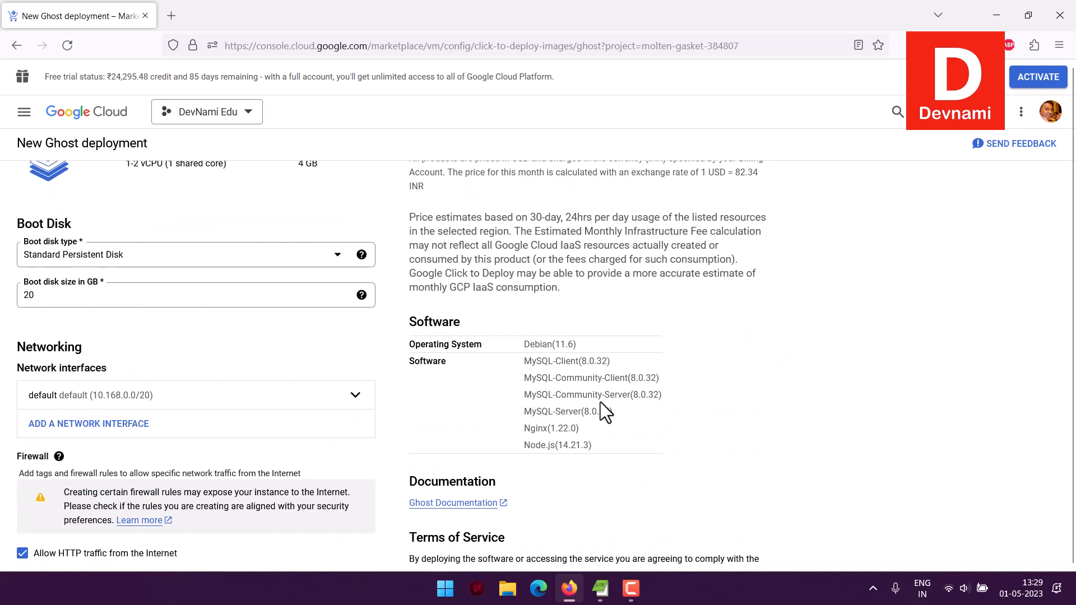
scroll(602, 403, down, 1)
click(54, 541)
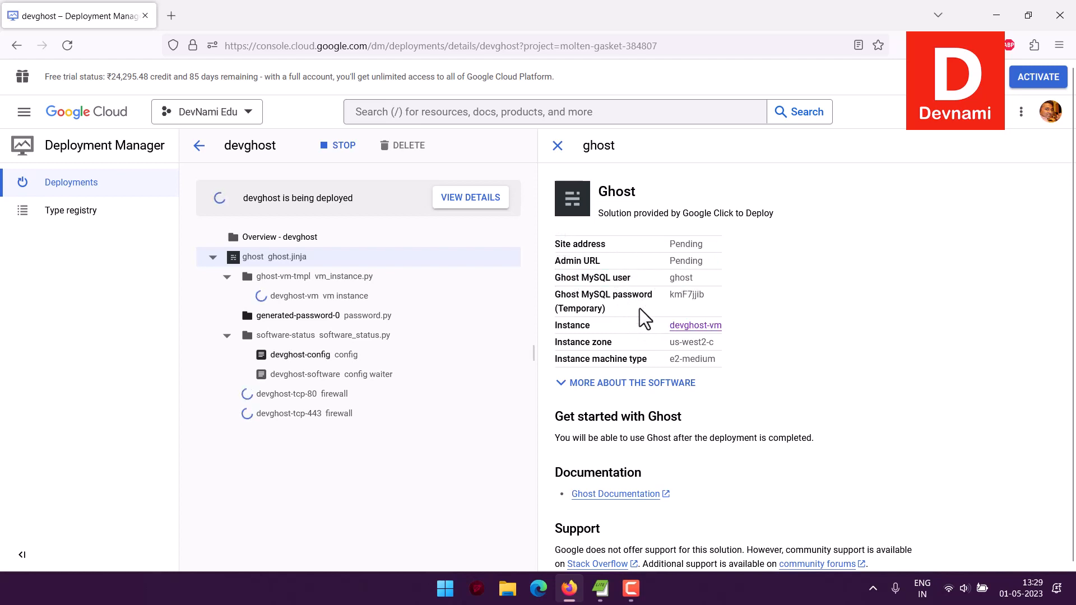
- Examine the Ghost MySQL user, temporary password and instance fields in the details of the running deployment
drag(657, 326, 736, 303)
click(557, 267)
click(564, 278)
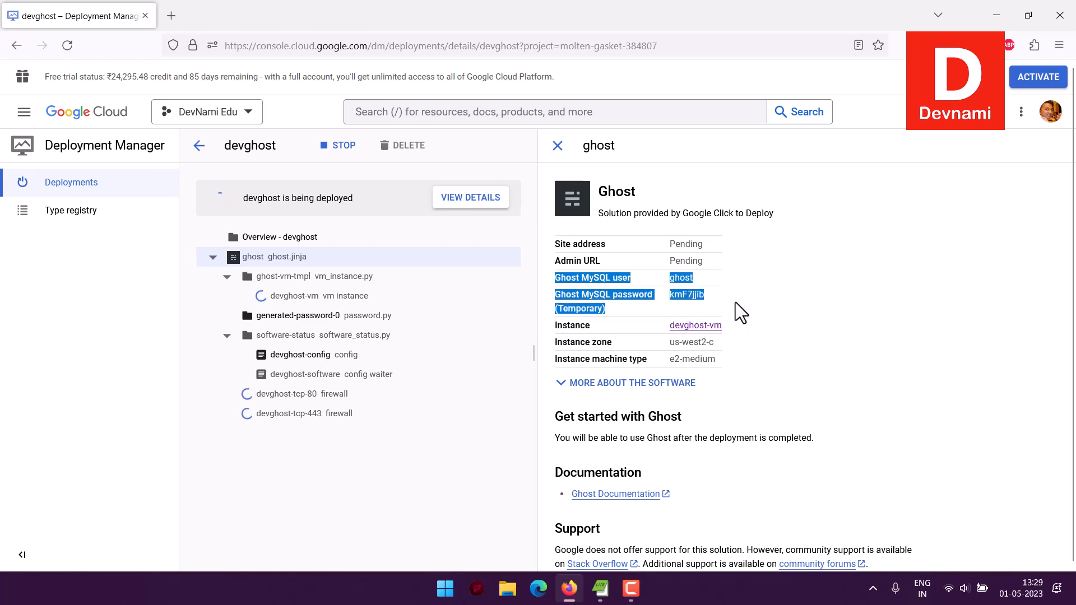
click(819, 308)
scroll(620, 336, down, 2)
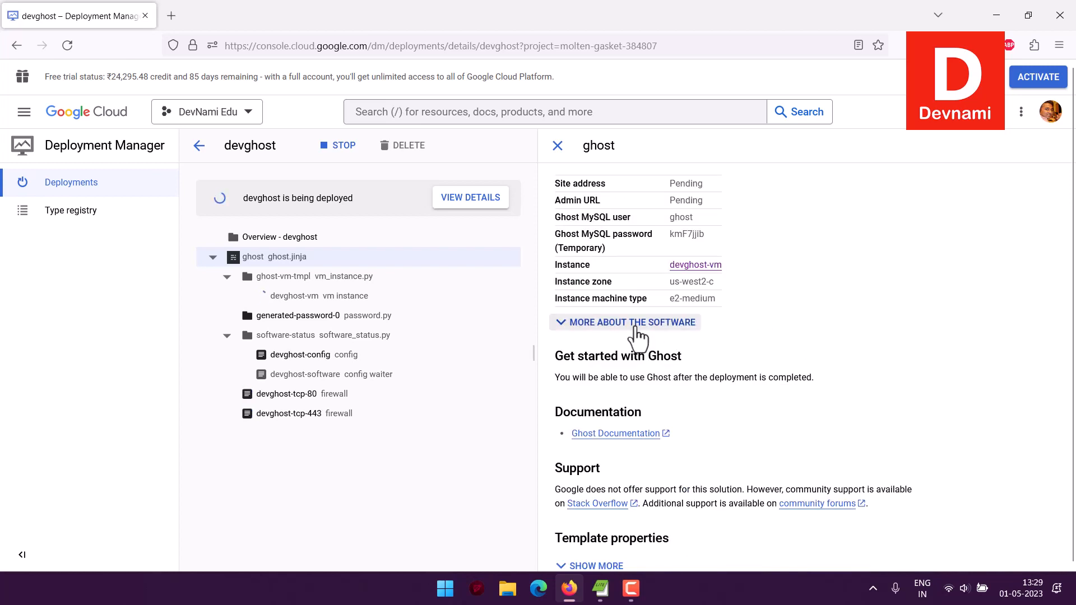
scroll(766, 316, down, 1)
scroll(768, 313, up, 2)
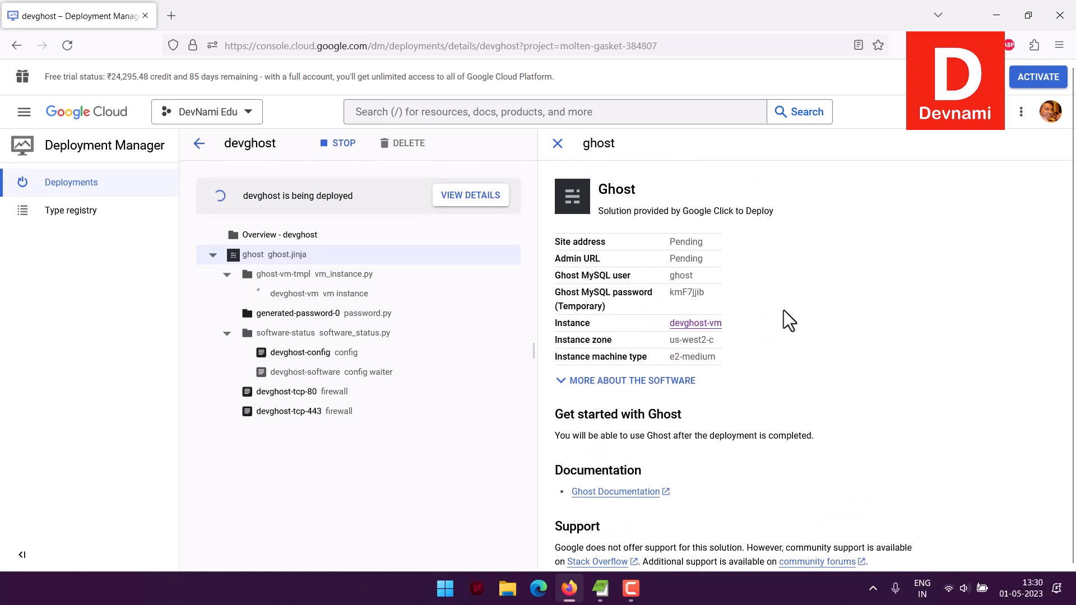
- Expand the additional software information of the Ghost deployment and look through it
click(657, 381)
scroll(825, 370, down, 3)
scroll(826, 365, up, 3)
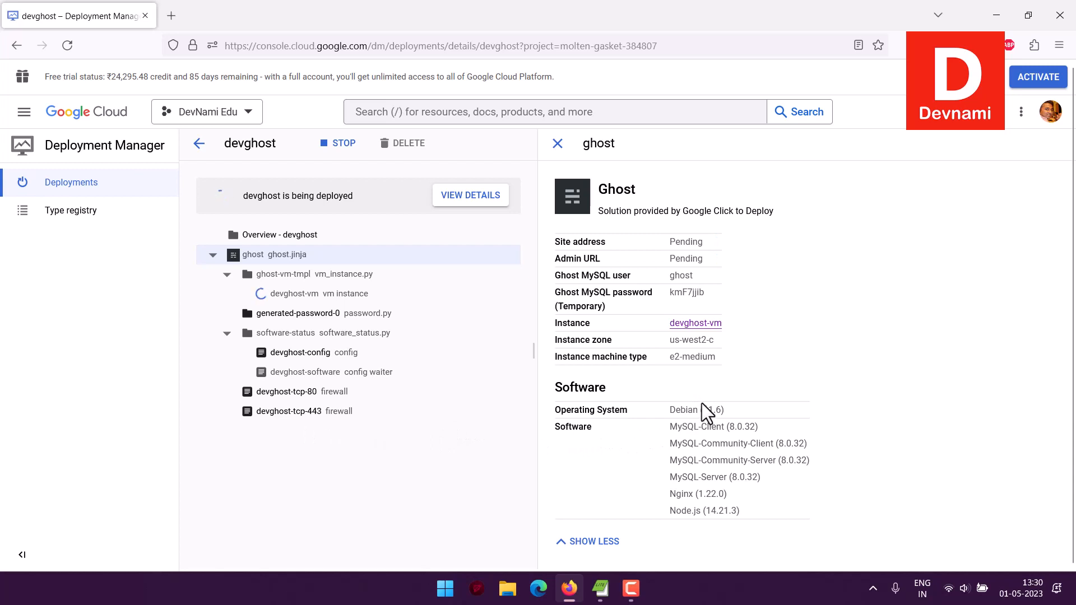
- Check the Ghost MySQL user and temporary password fields as the deployment completes
drag(669, 292, 711, 299)
click(622, 381)
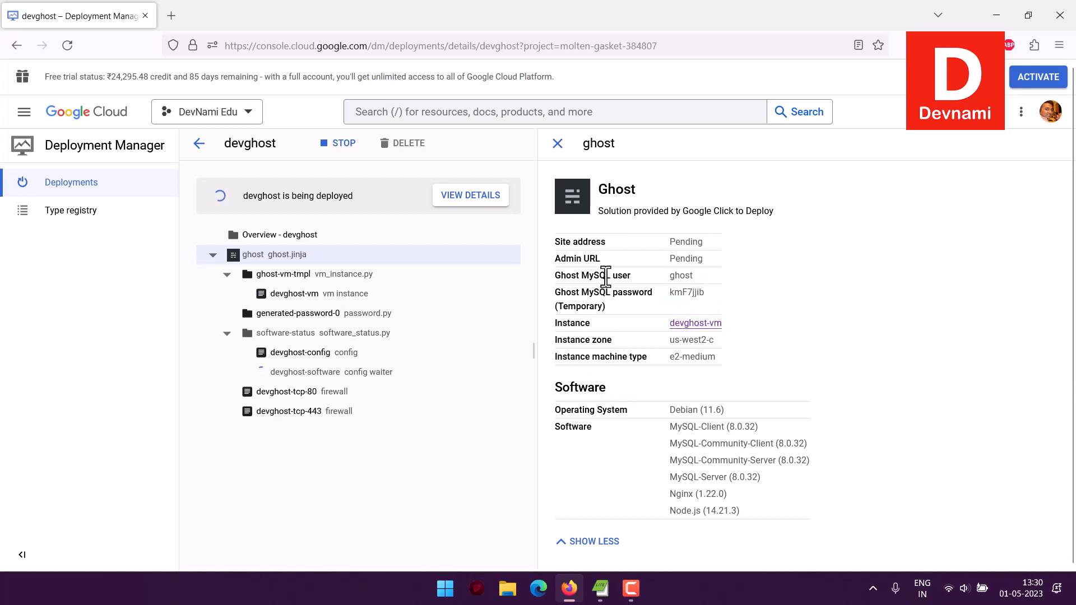
drag(613, 275, 675, 297)
click(643, 277)
click(675, 297)
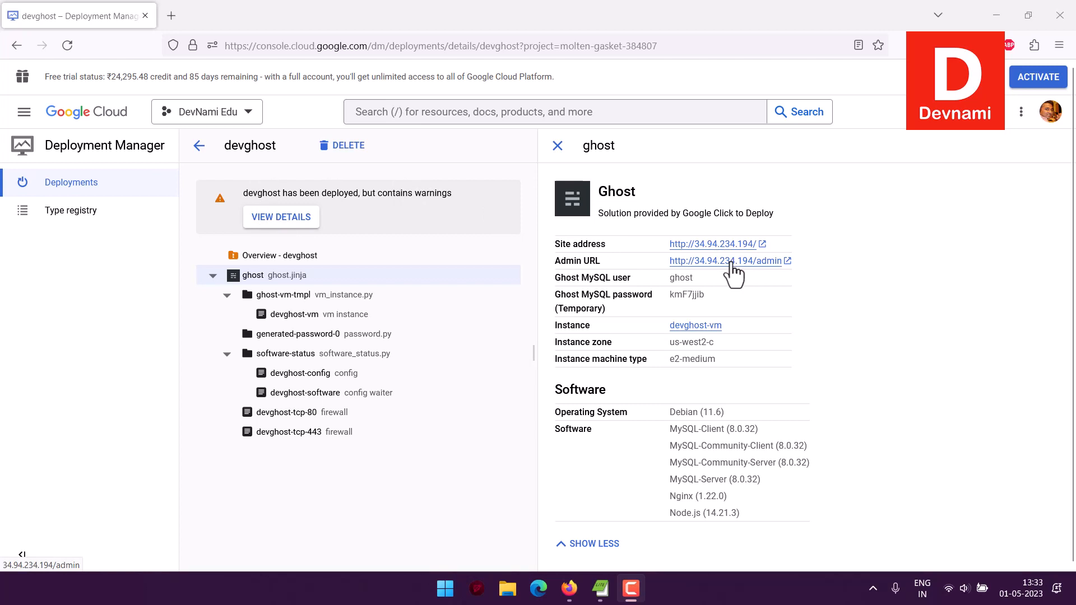
click(672, 279)
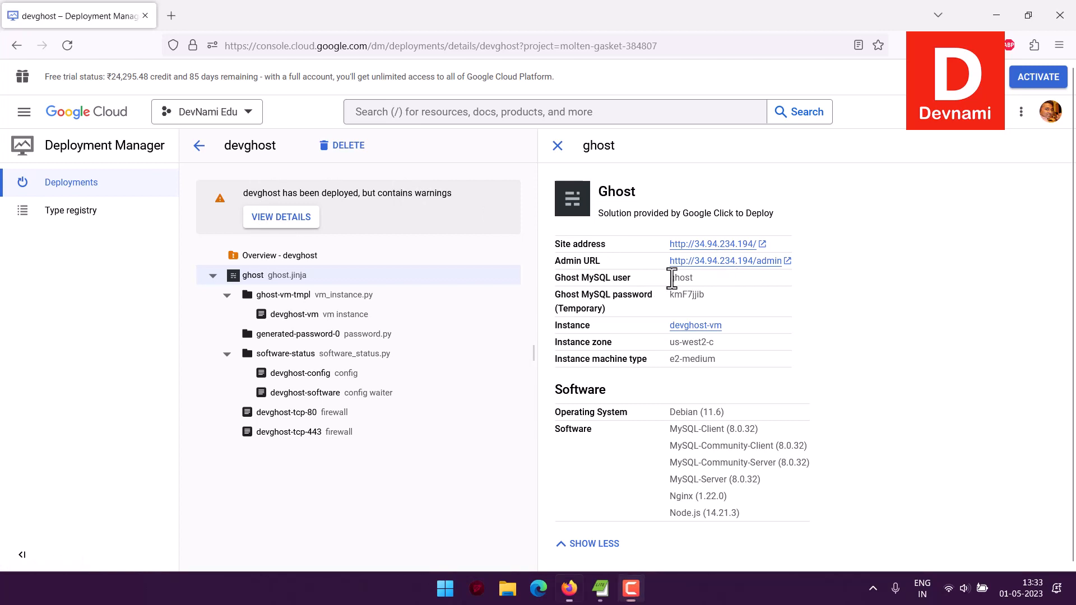
drag(704, 294, 674, 295)
click(703, 296)
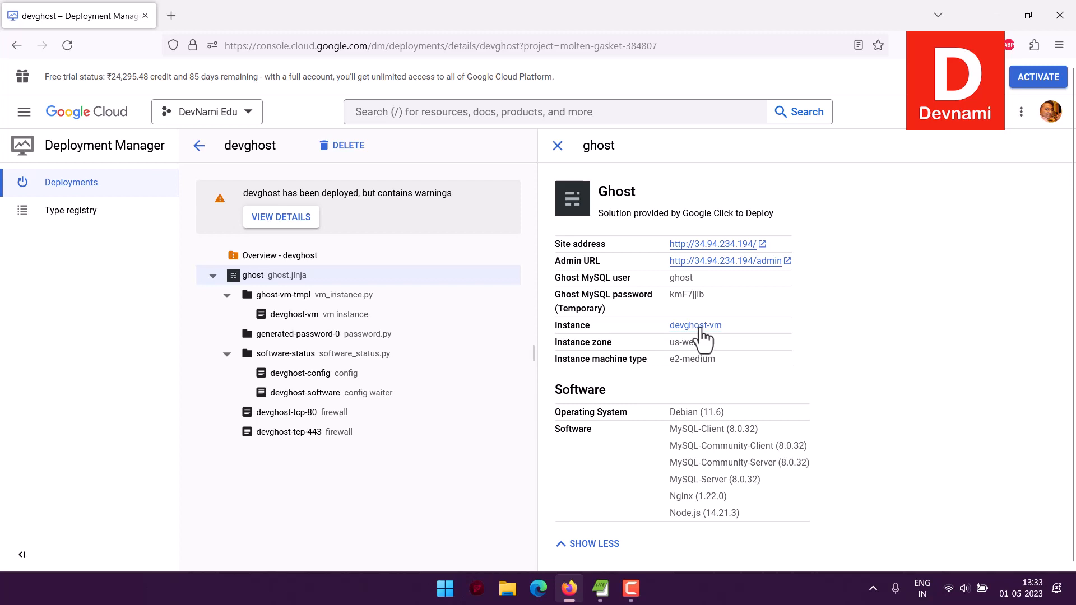
- Open the deployed Ghost site address in a new browser tab and look through the homepage
right_click(700, 245)
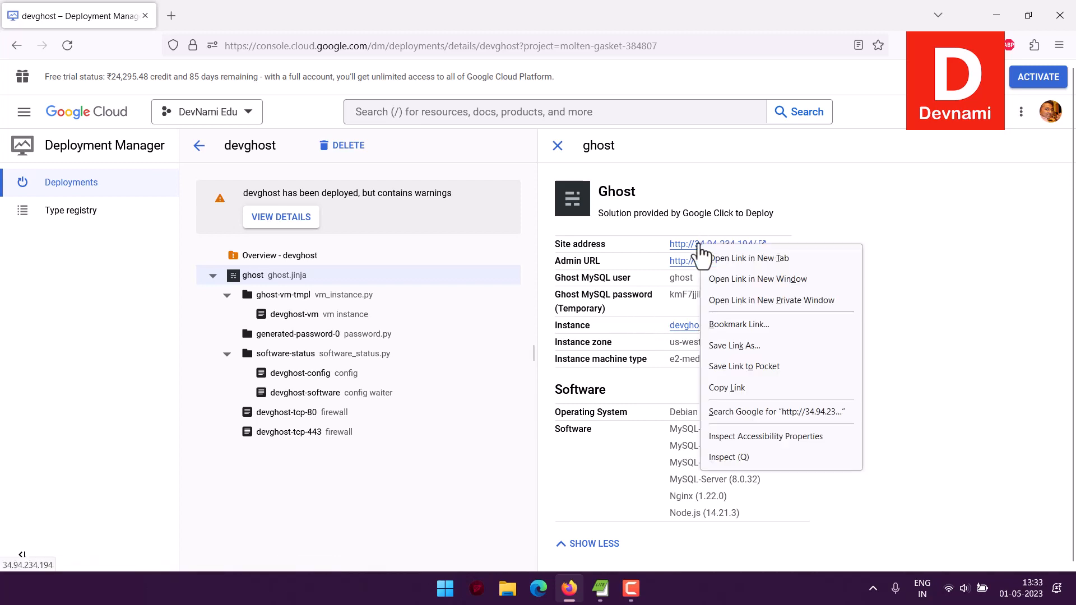
click(723, 258)
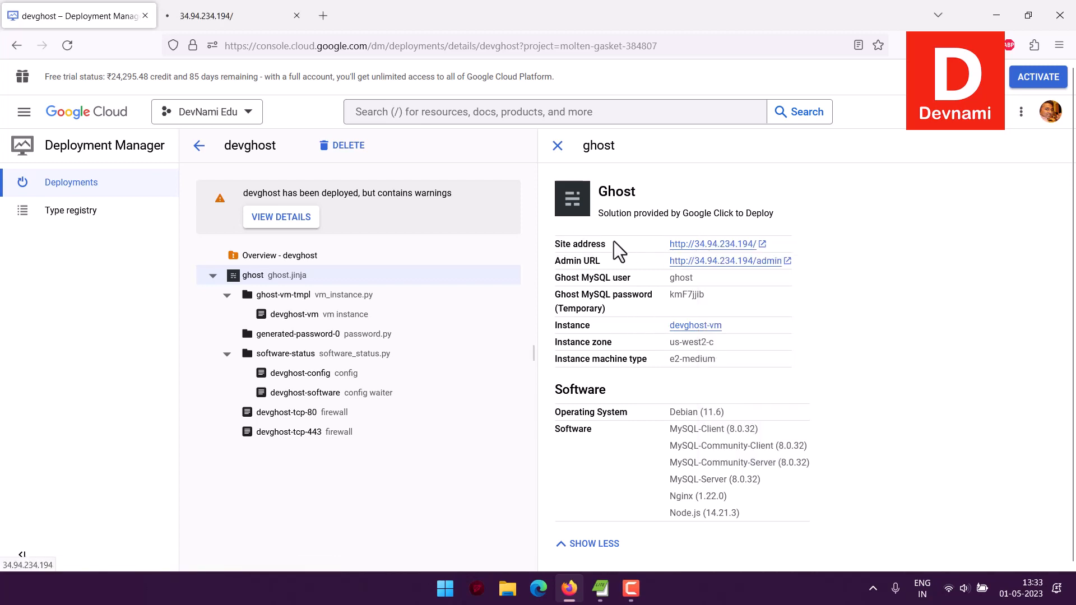
click(222, 16)
drag(660, 307, 359, 260)
click(352, 260)
scroll(102, 234, down, 5)
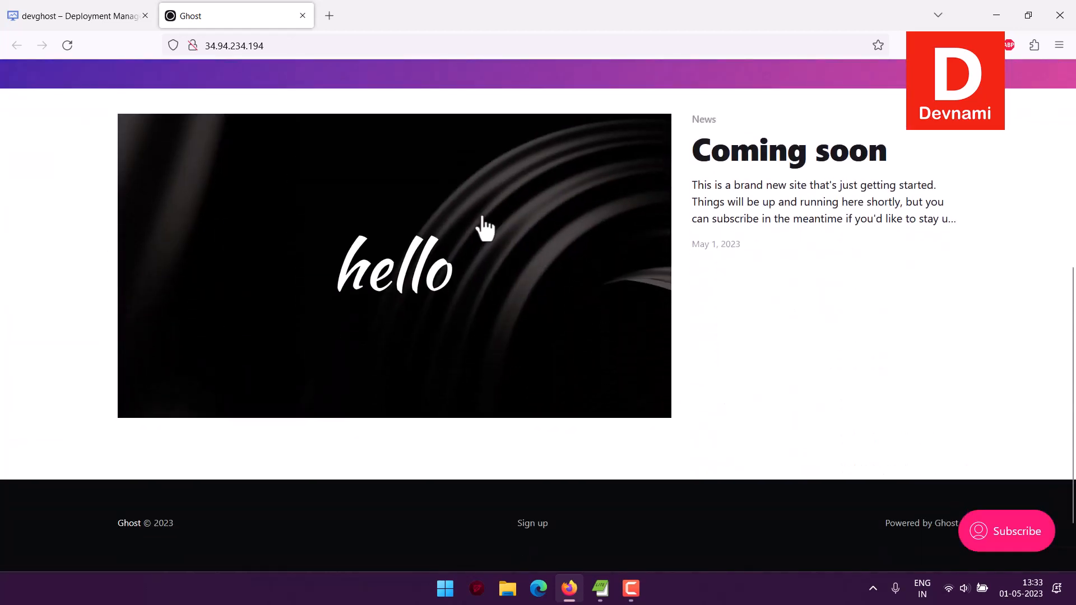
- Open and read through the Coming soon post, and bring up the site's subscription sign-up form
click(659, 200)
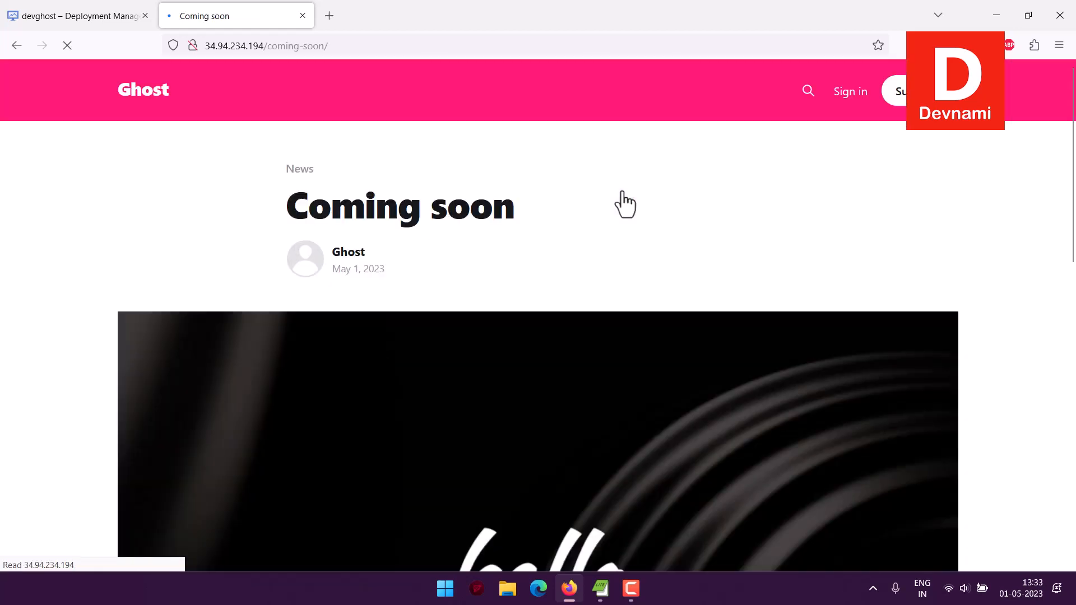
drag(285, 216, 564, 225)
click(561, 214)
scroll(142, 224, down, 10)
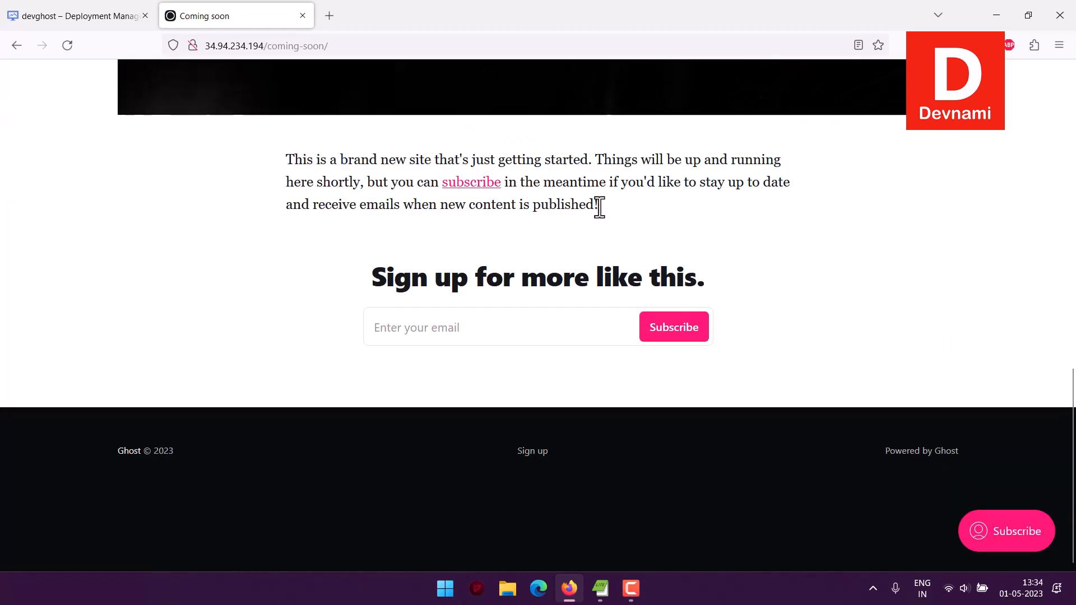
scroll(709, 240, up, 10)
click(921, 91)
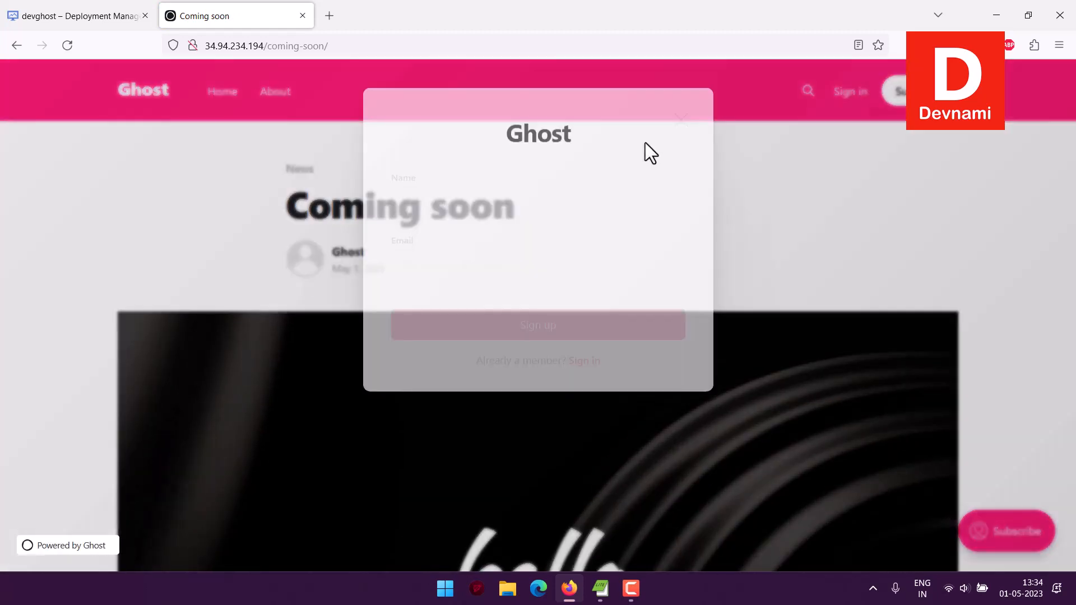
- Dismiss the sign-up form, look through the Coming soon post once more, and close the Ghost site's browser tab
click(903, 289)
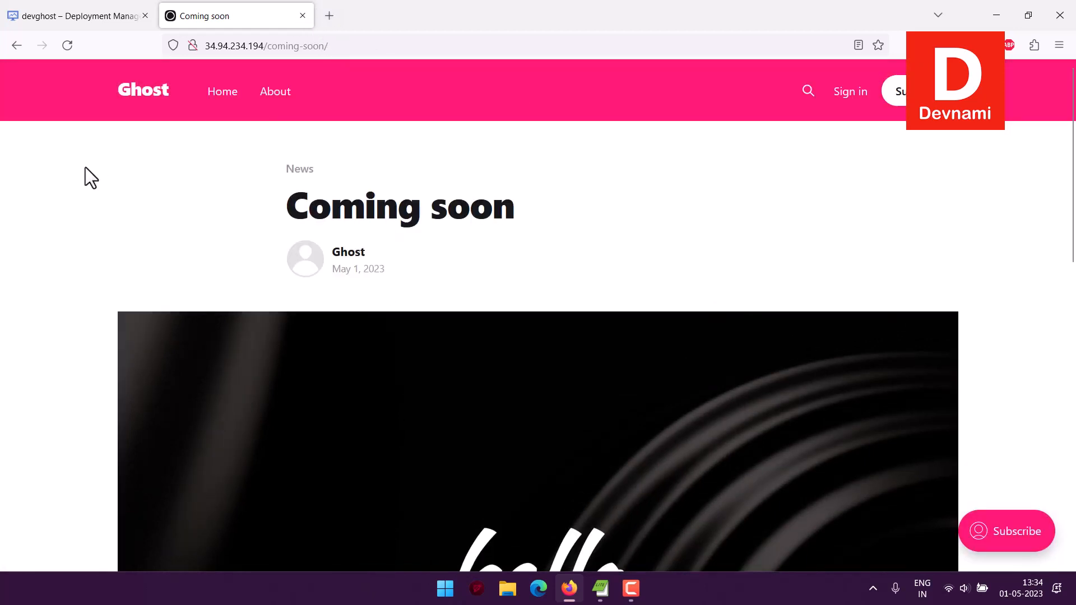
scroll(57, 186, down, 9)
scroll(62, 197, down, 3)
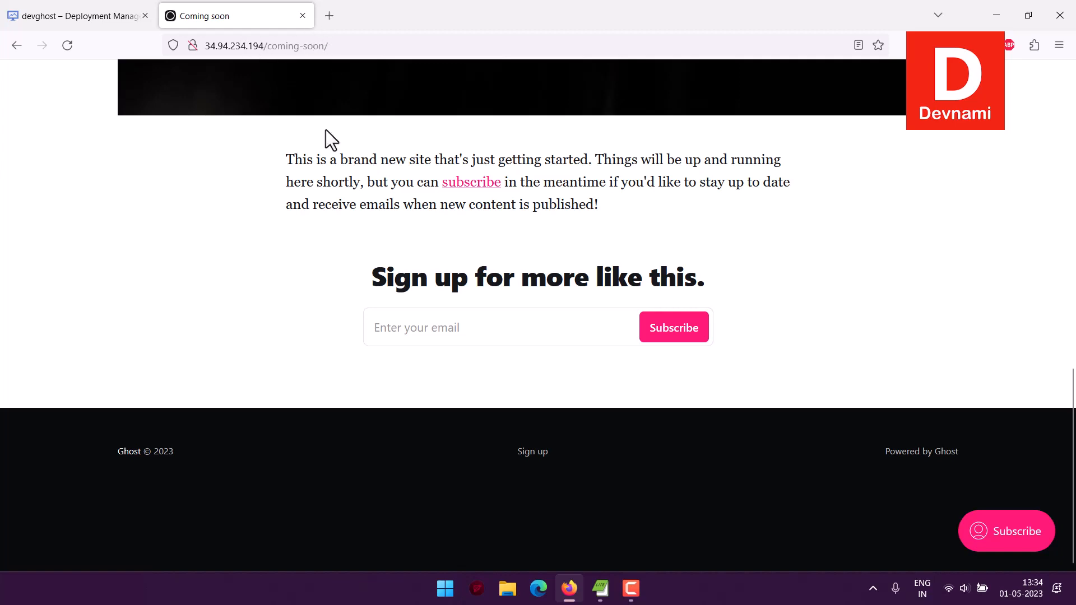
scroll(322, 142, up, 8)
scroll(319, 147, up, 4)
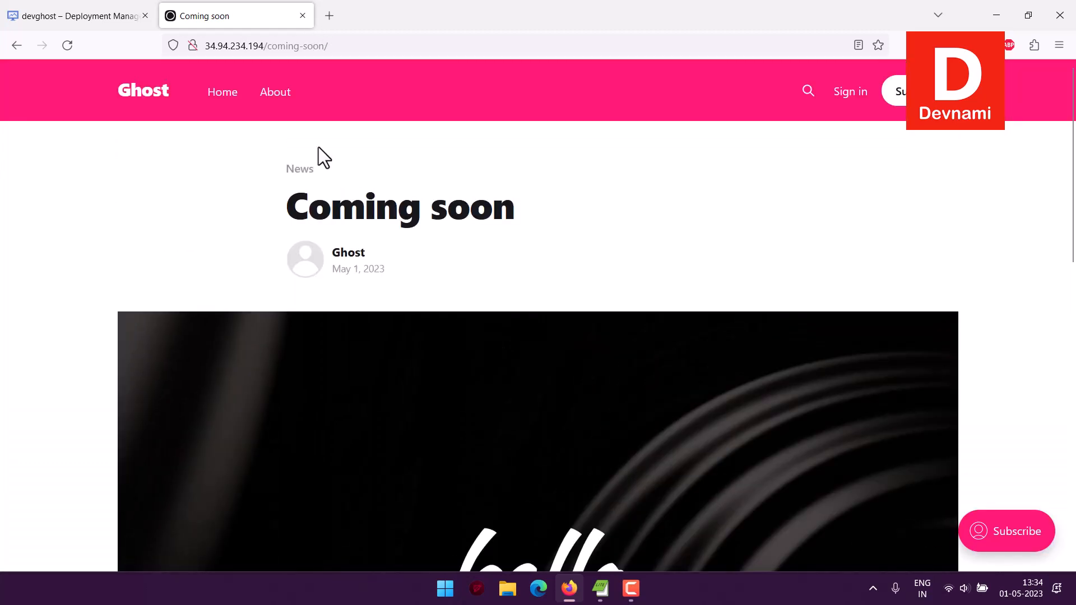
click(303, 16)
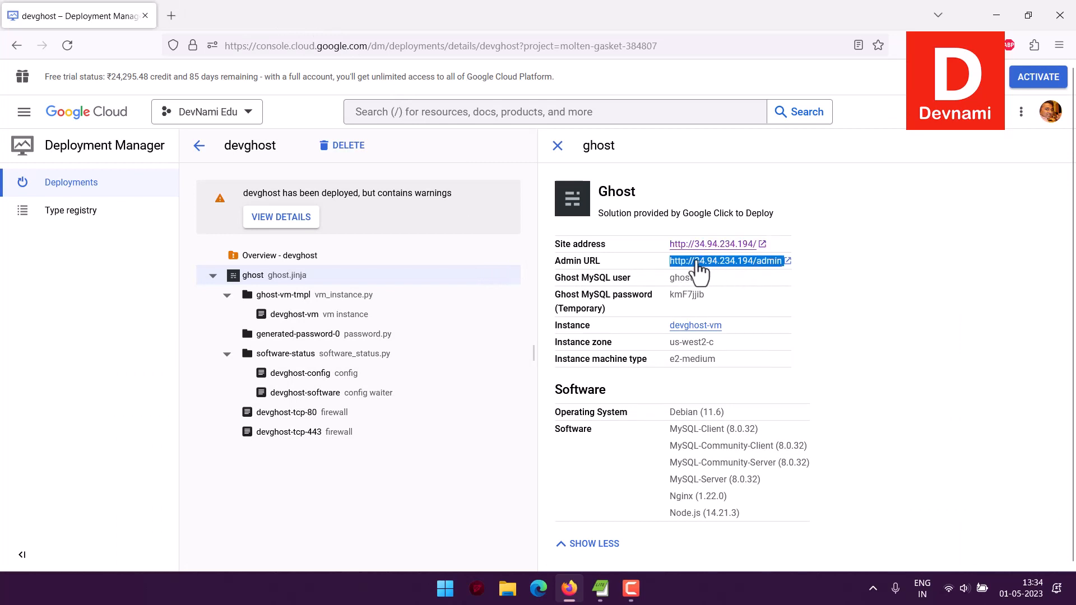
- Open the Ghost Admin URL in a new browser tab, look through the page, and bring up the site's sign-in form
right_click(724, 263)
click(757, 274)
click(650, 261)
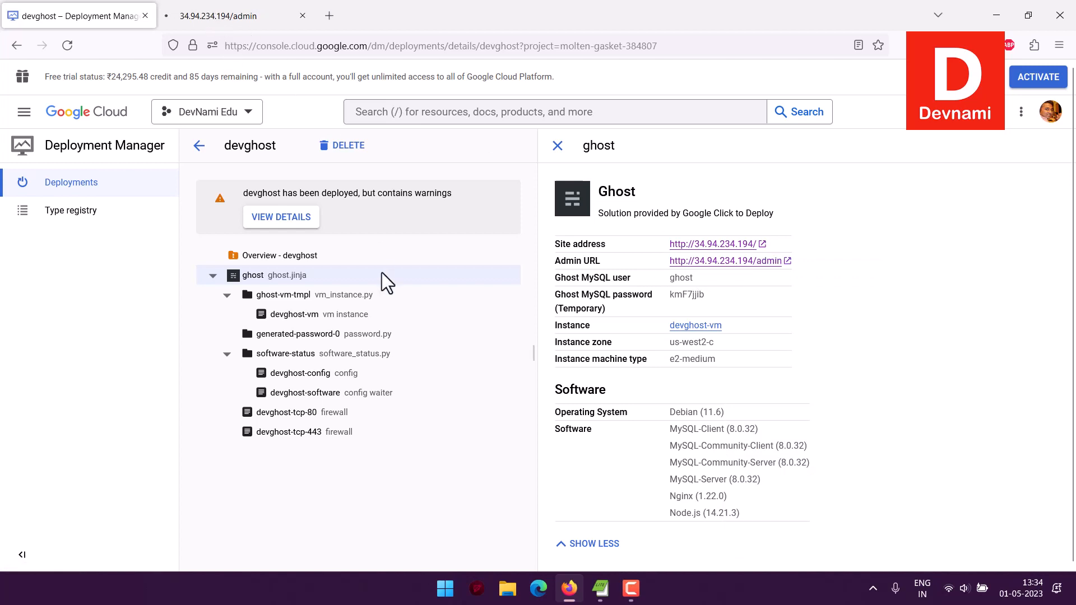
key(ctrl+Tab)
scroll(667, 400, down, 9)
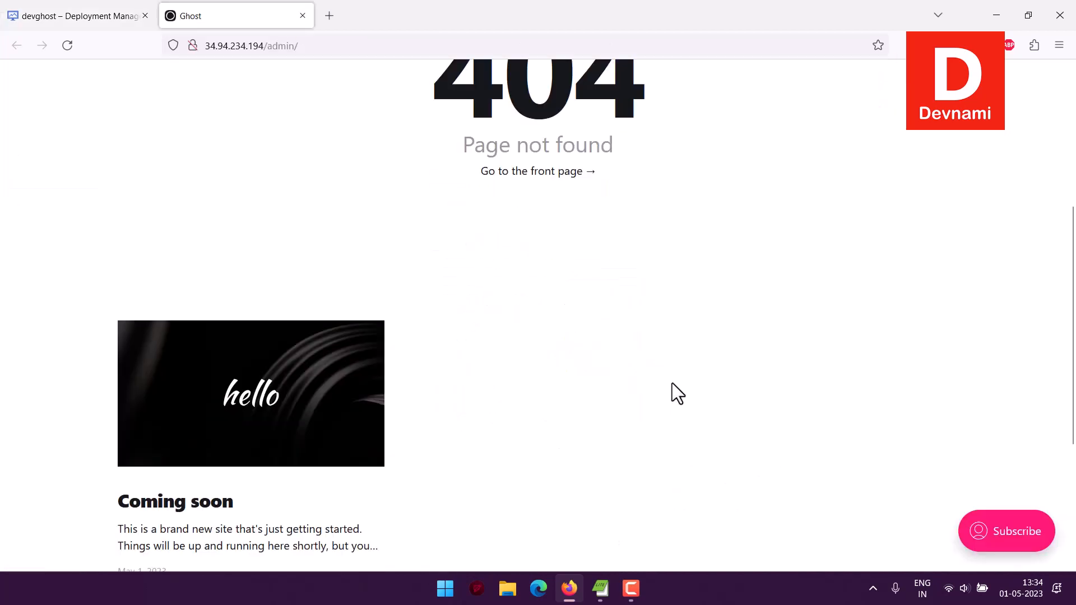
scroll(695, 303, up, 9)
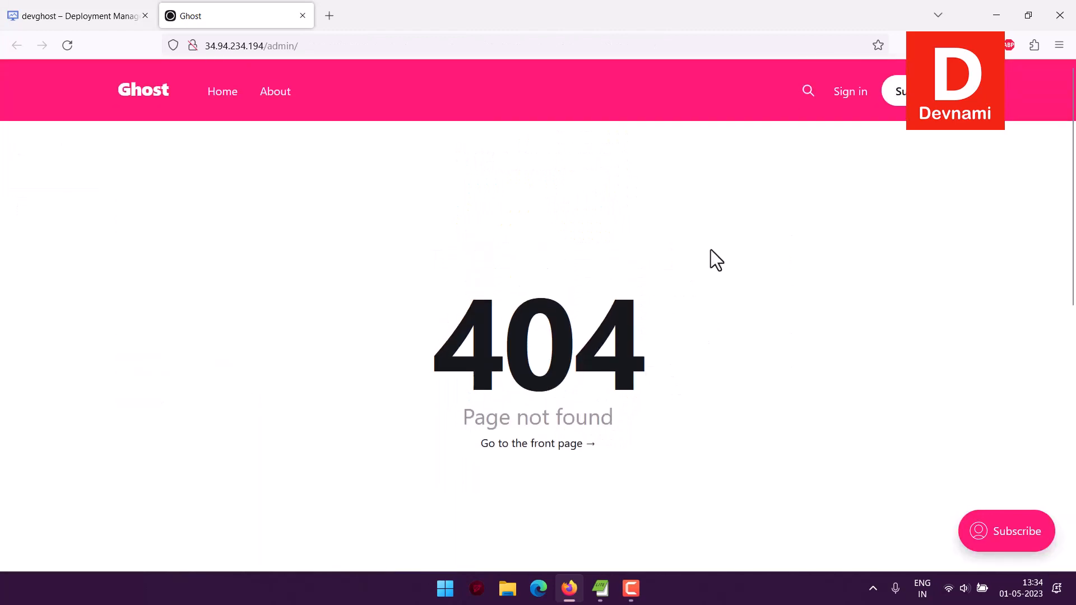
click(844, 98)
click(488, 187)
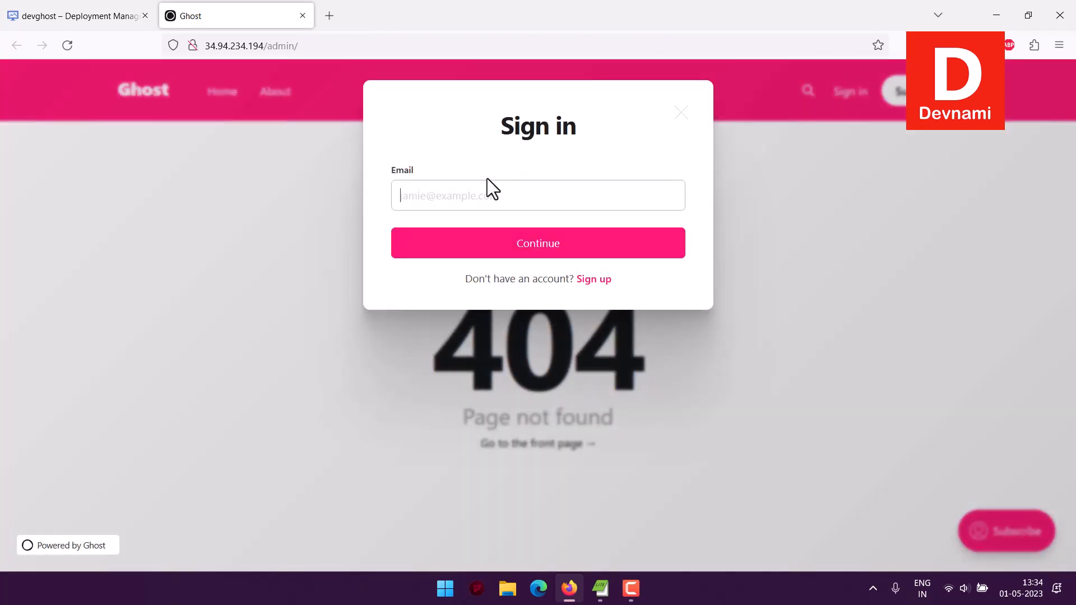
- Return to the devghost deployment details and check the MySQL credential fields and the Get started section
click(69, 14)
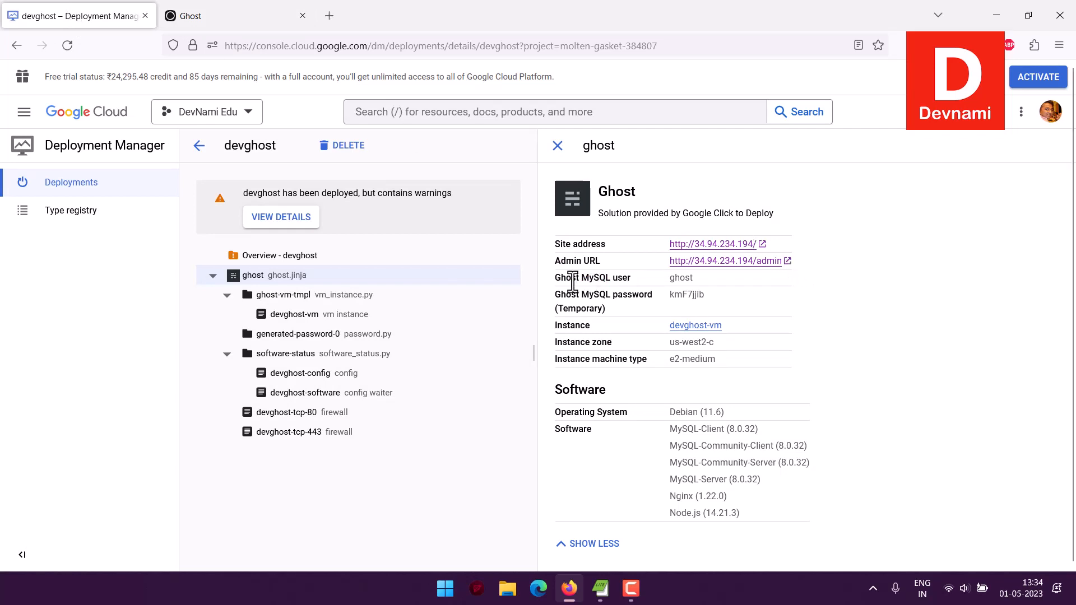
drag(555, 279, 664, 308)
click(664, 308)
drag(606, 280, 715, 298)
click(711, 306)
click(715, 298)
scroll(832, 326, down, 5)
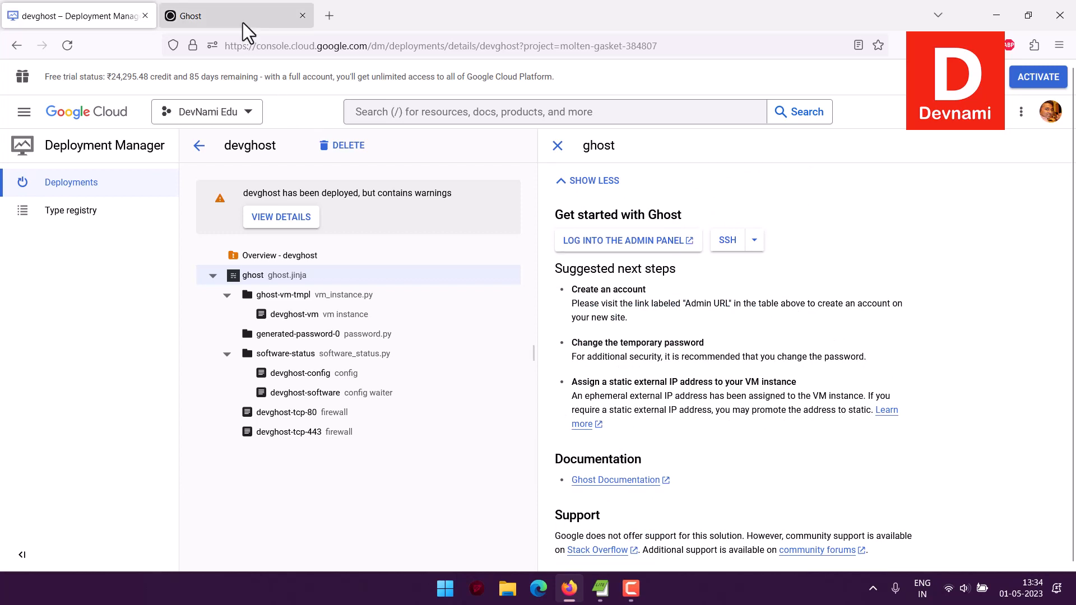
- Try the admin panel login link from the Get started section and close the Ghost site tabs
click(618, 250)
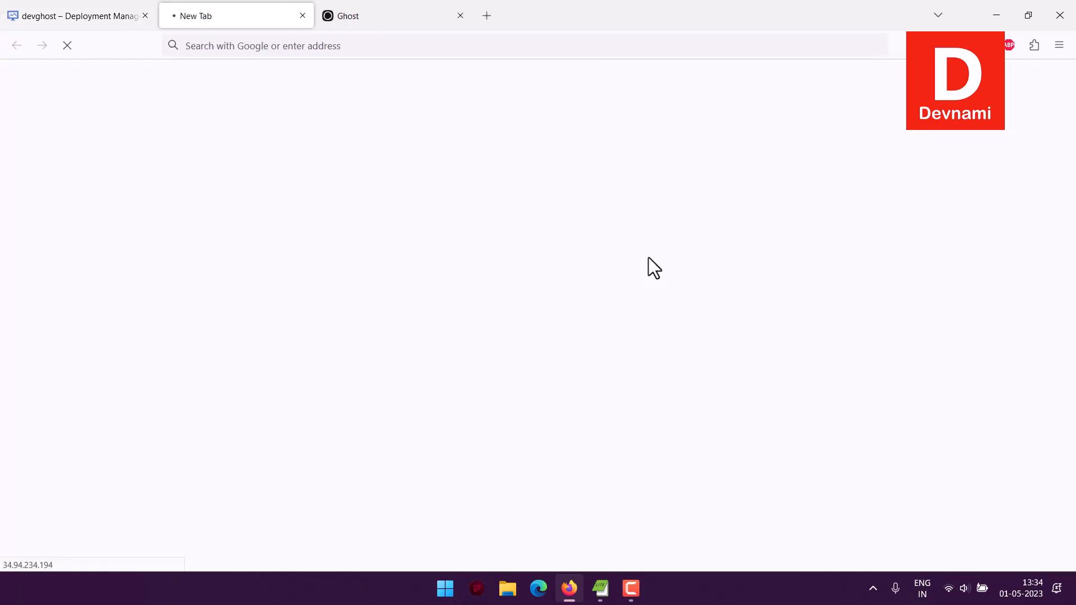
click(460, 16)
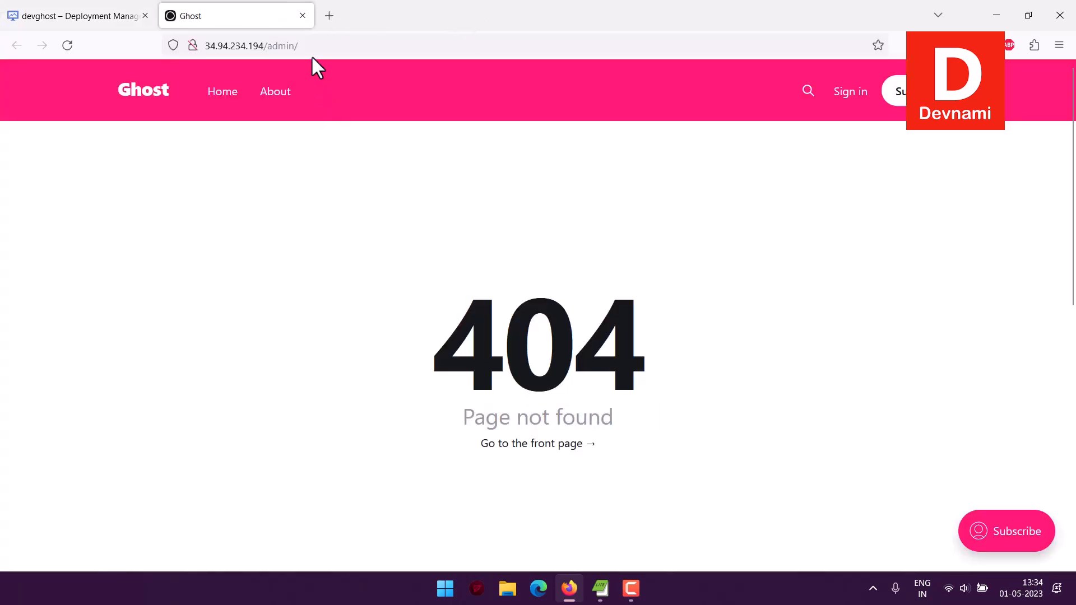
click(302, 16)
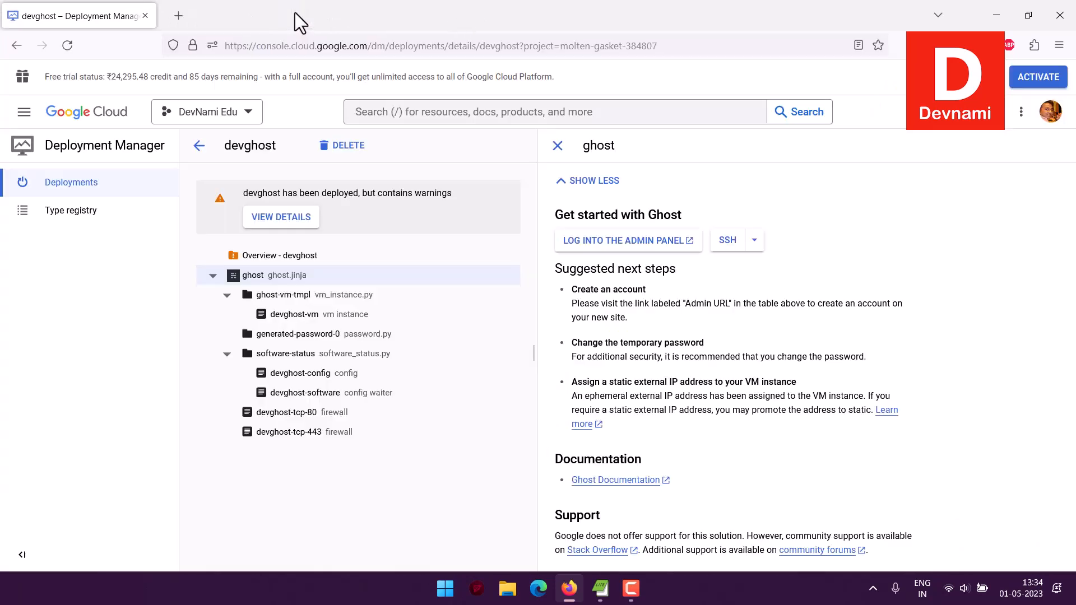
- Check the available SSH connection options and read the suggested steps on account creation, temporary password and static external IP address
click(755, 240)
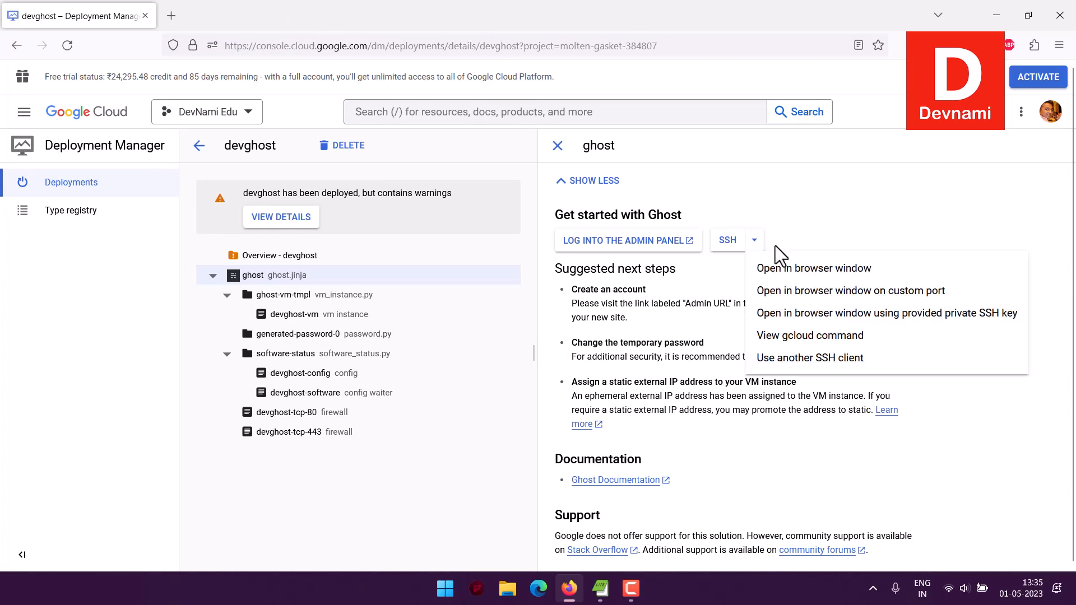
click(626, 302)
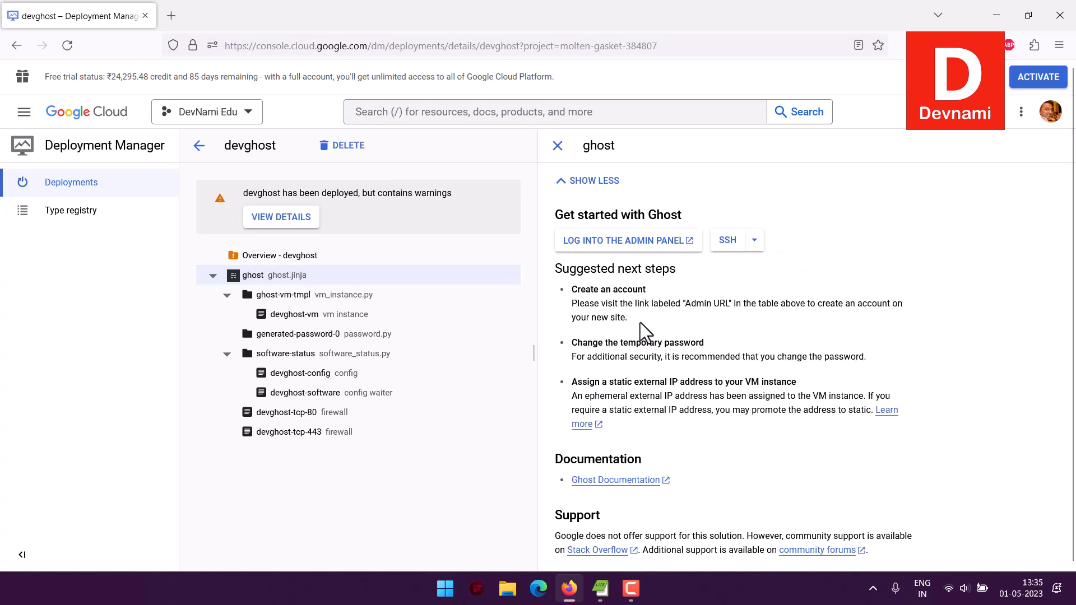
drag(741, 304, 873, 314)
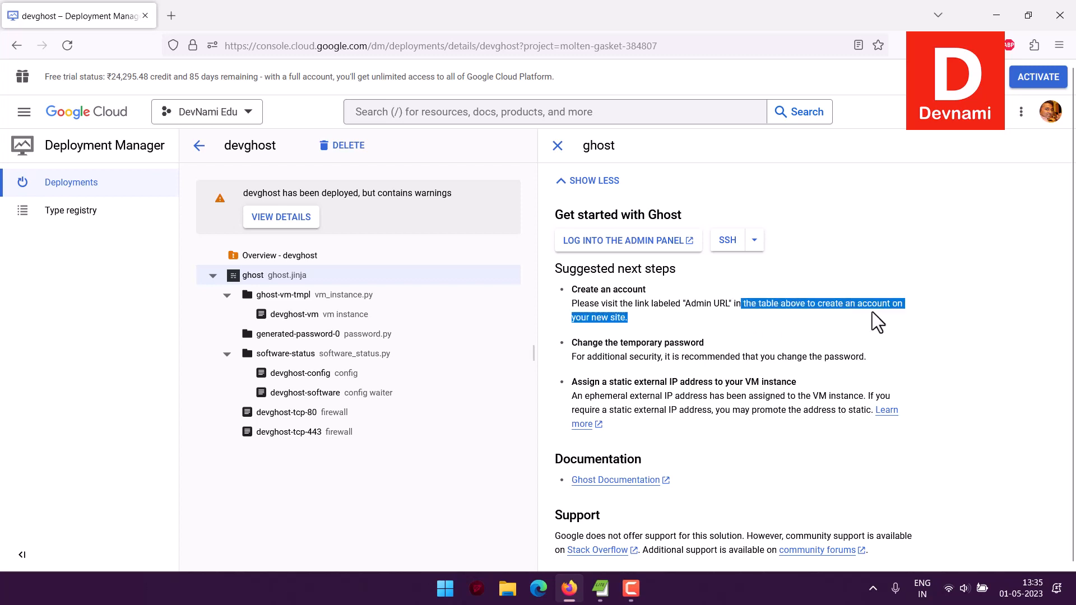
click(873, 312)
drag(808, 306, 888, 314)
click(887, 314)
drag(572, 317, 717, 348)
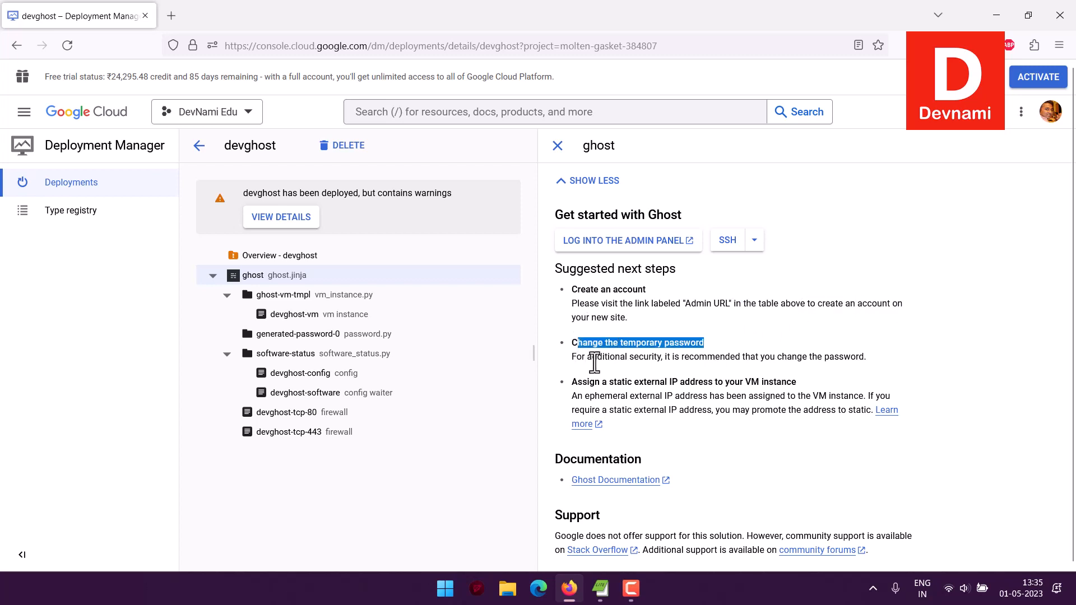
click(841, 443)
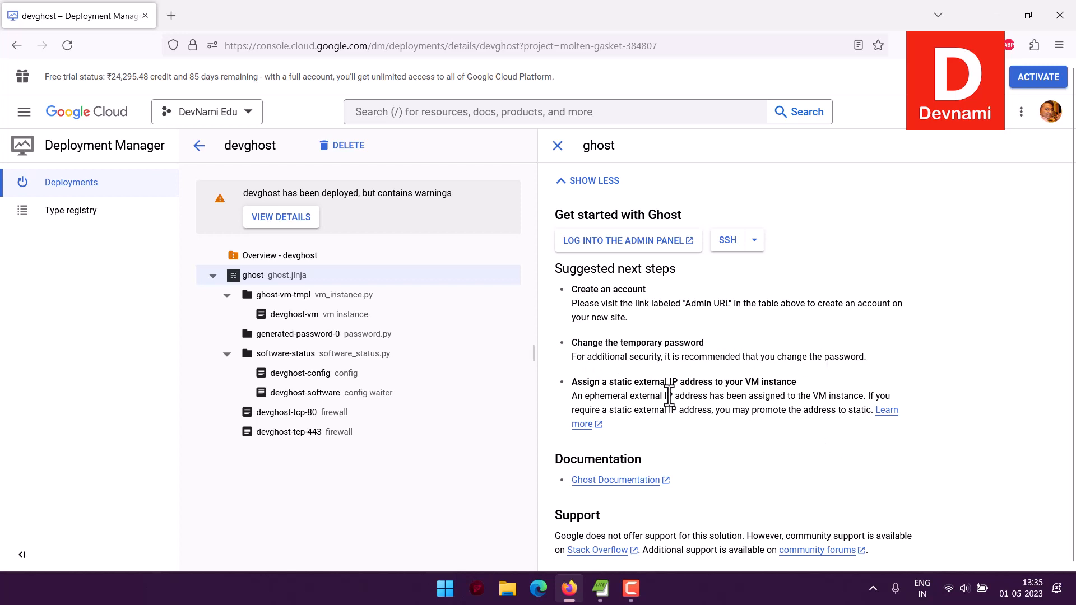
drag(636, 383, 715, 395)
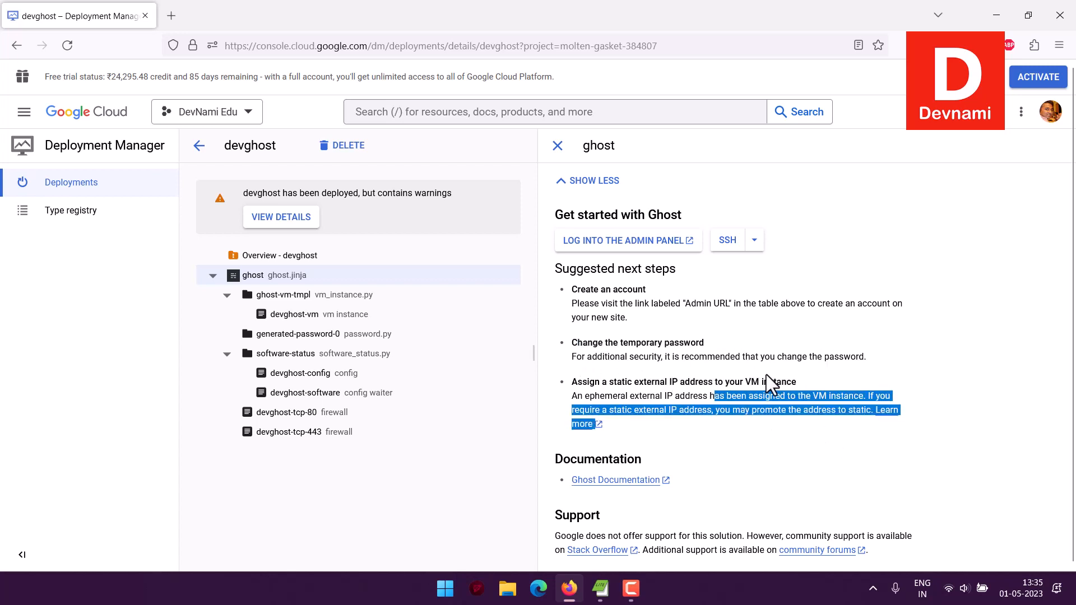
click(799, 377)
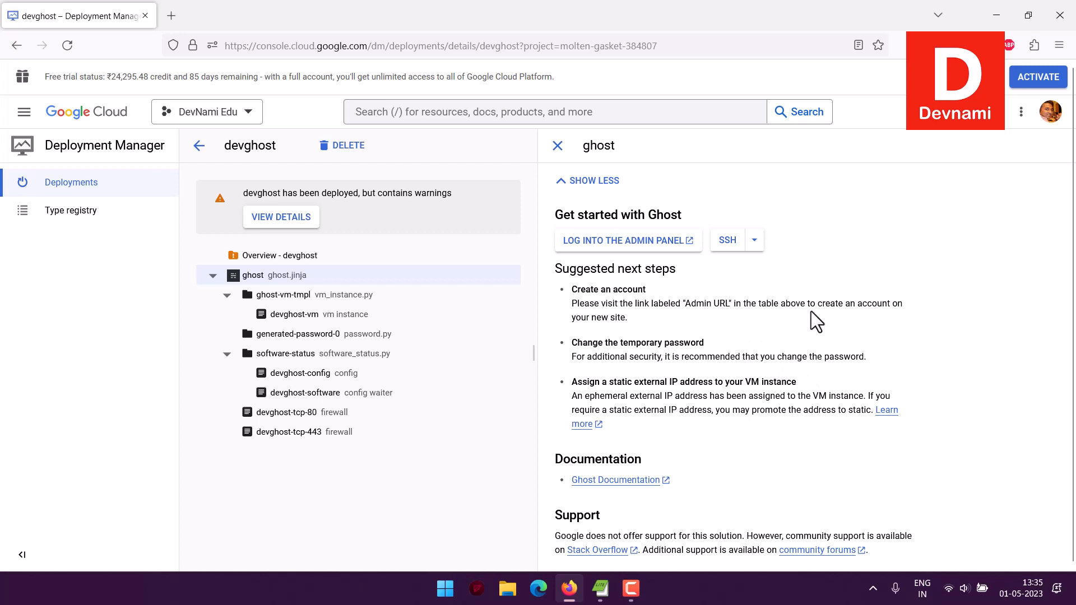
- Open an SSH session to the Ghost VM in a browser window and move that window clear of the screen's upper edge
click(757, 242)
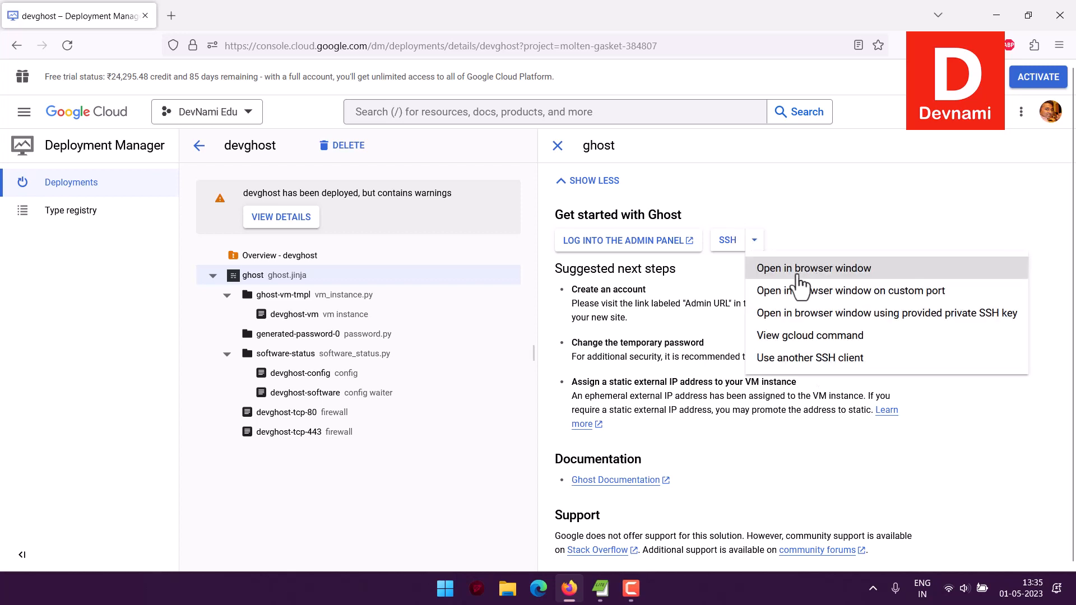
click(796, 266)
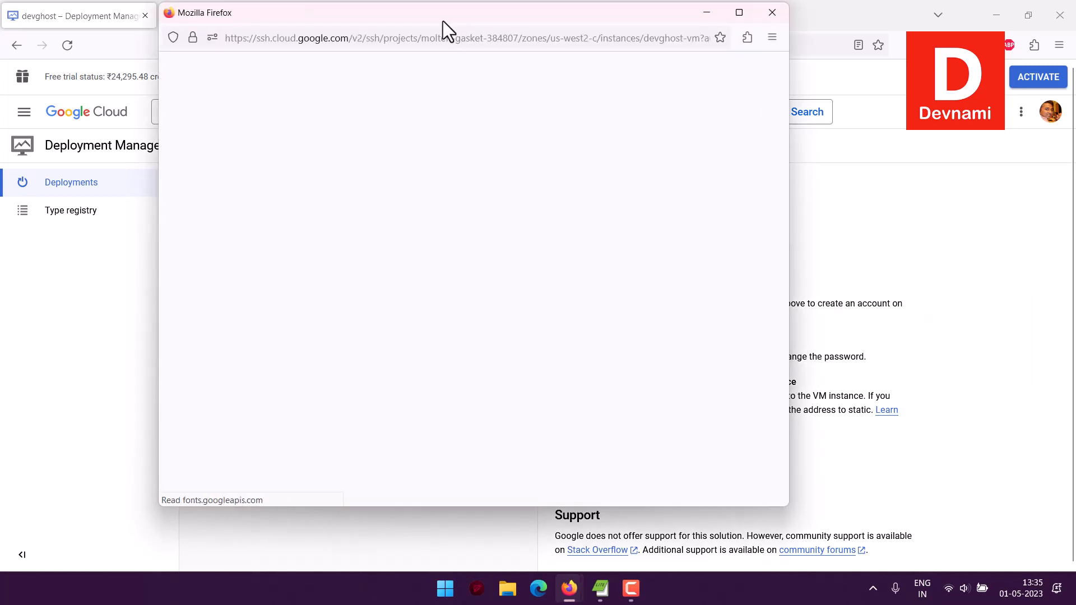
drag(445, 17, 524, 55)
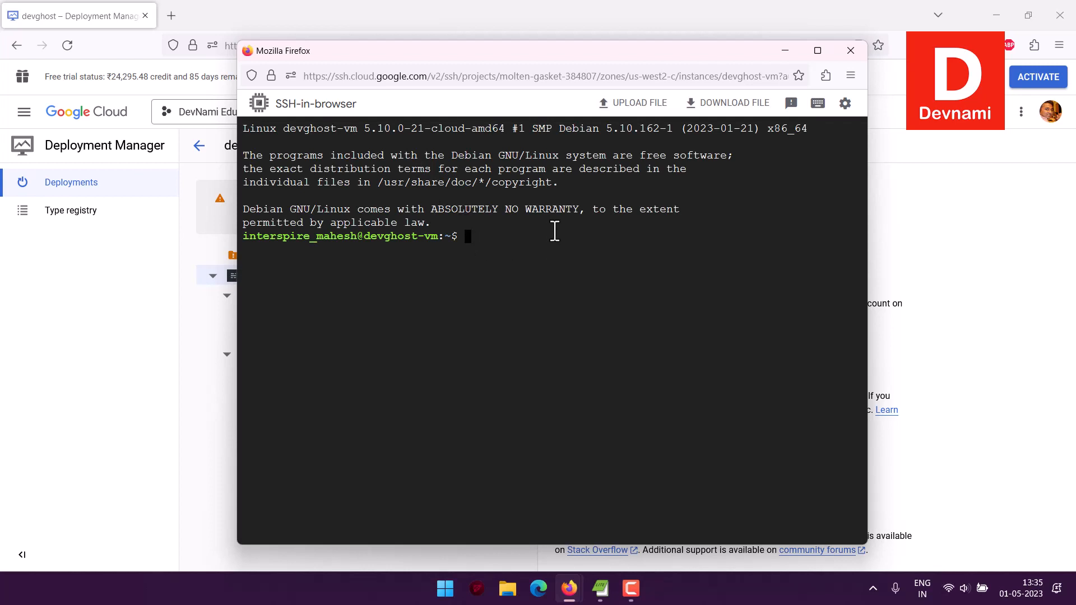
- Run lscpu on the Ghost VM and look through the CPU details
text(lscpu)
key(Return)
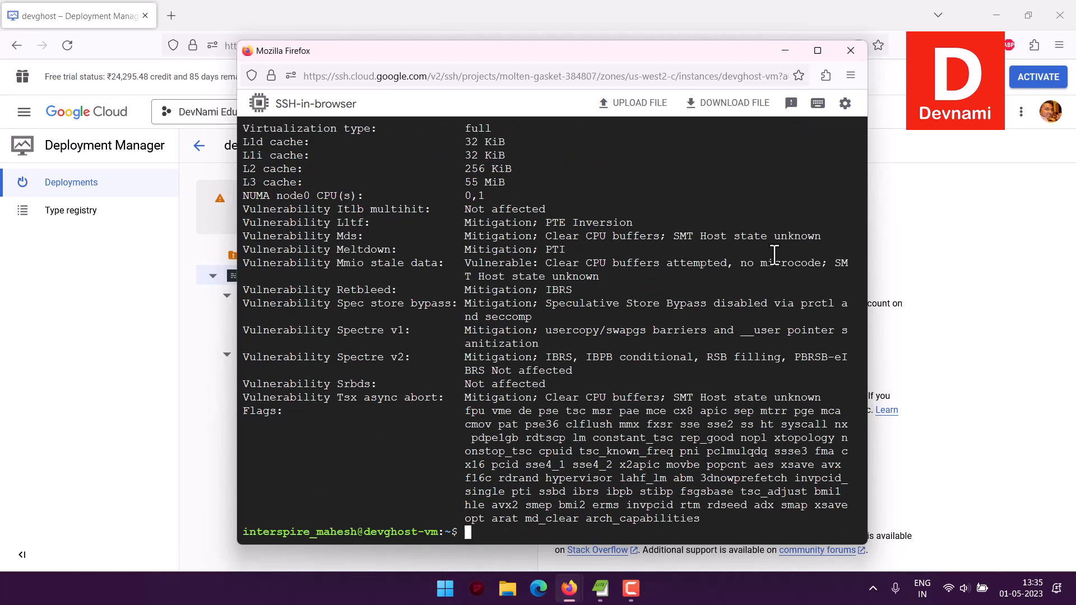
scroll(774, 256, up, 9)
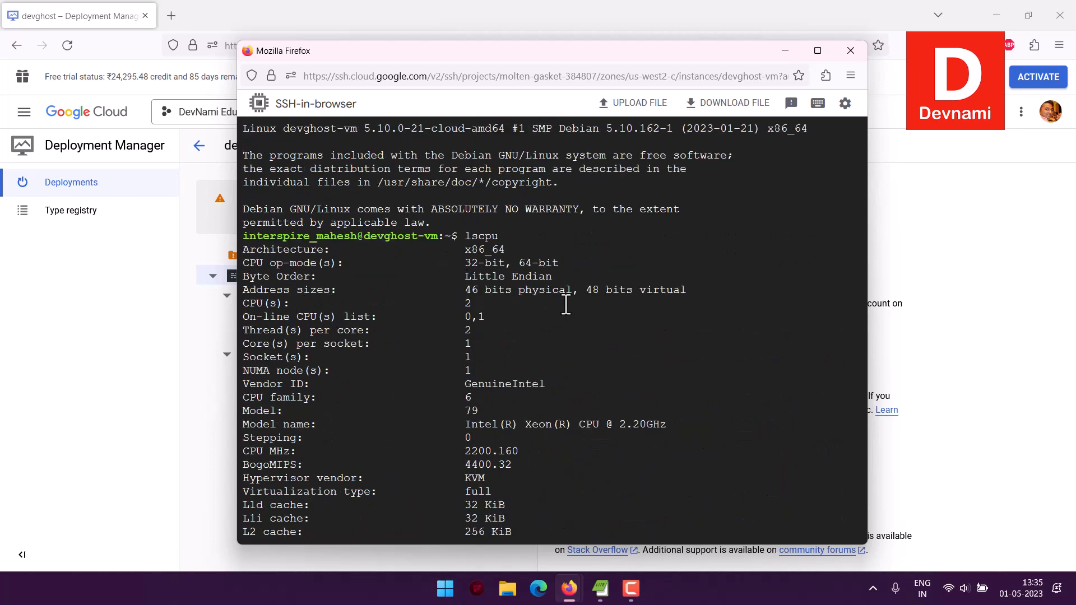
scroll(605, 285, down, 9)
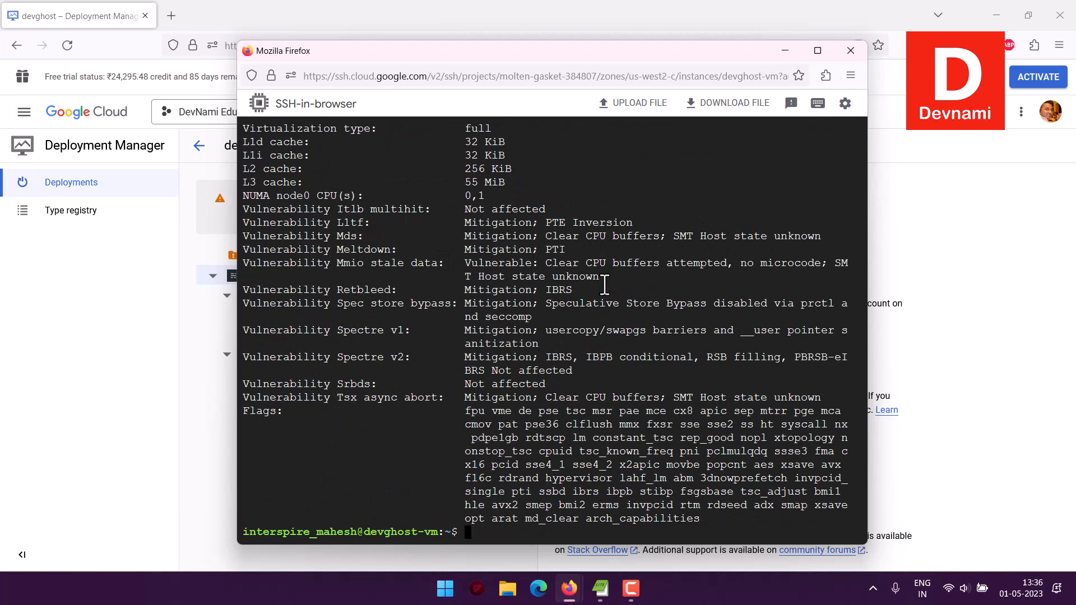
- List the VM's block devices with lsblk and show its system information with sudo dmidecode -t system
text(lsblk)
key(Return)
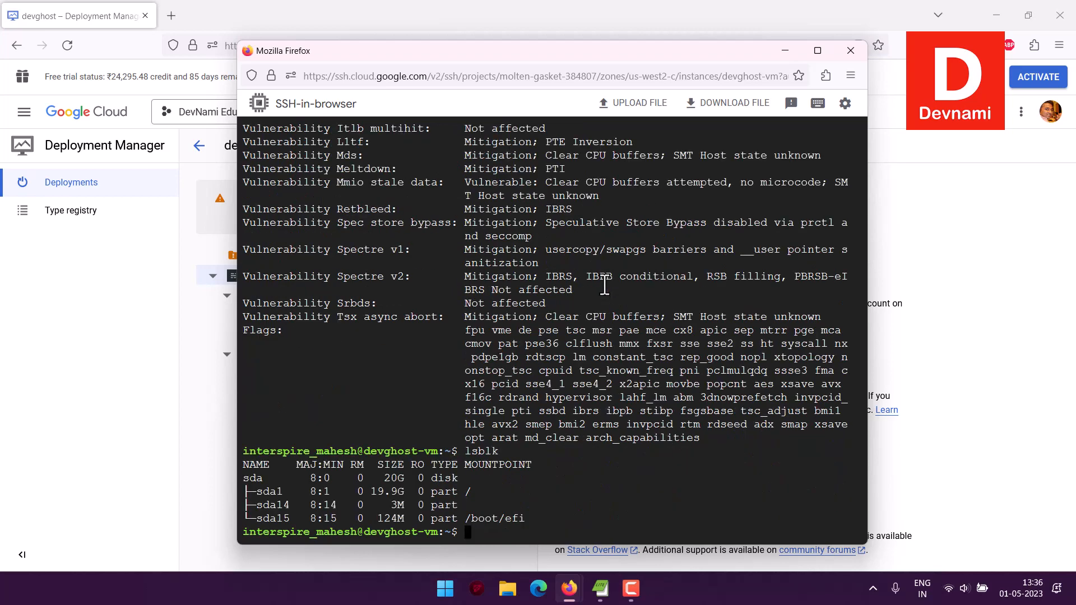
text(sudo d)
text(midecode)
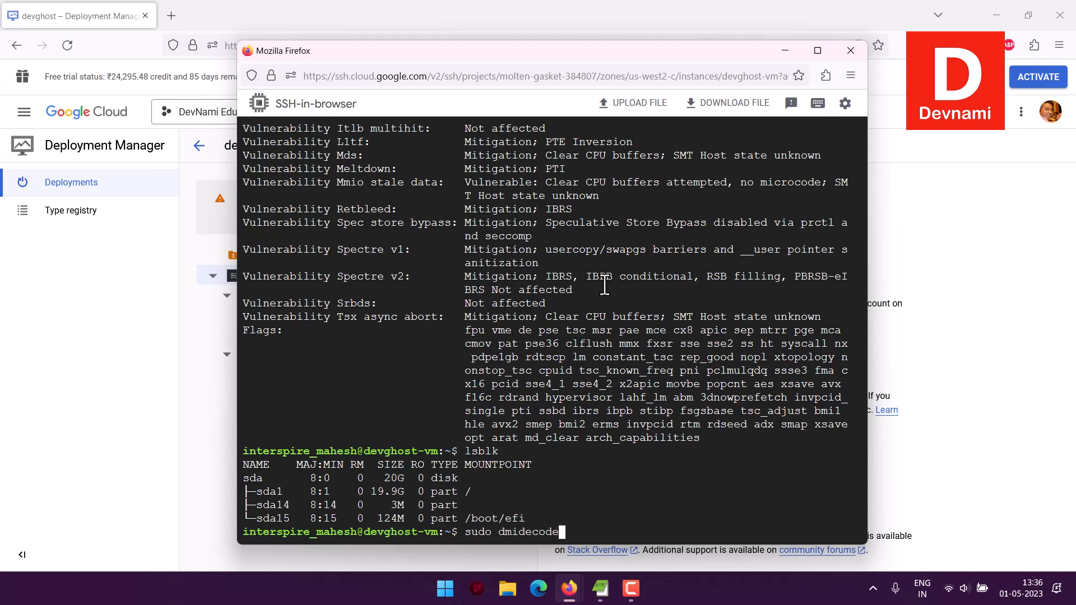
text( -t system)
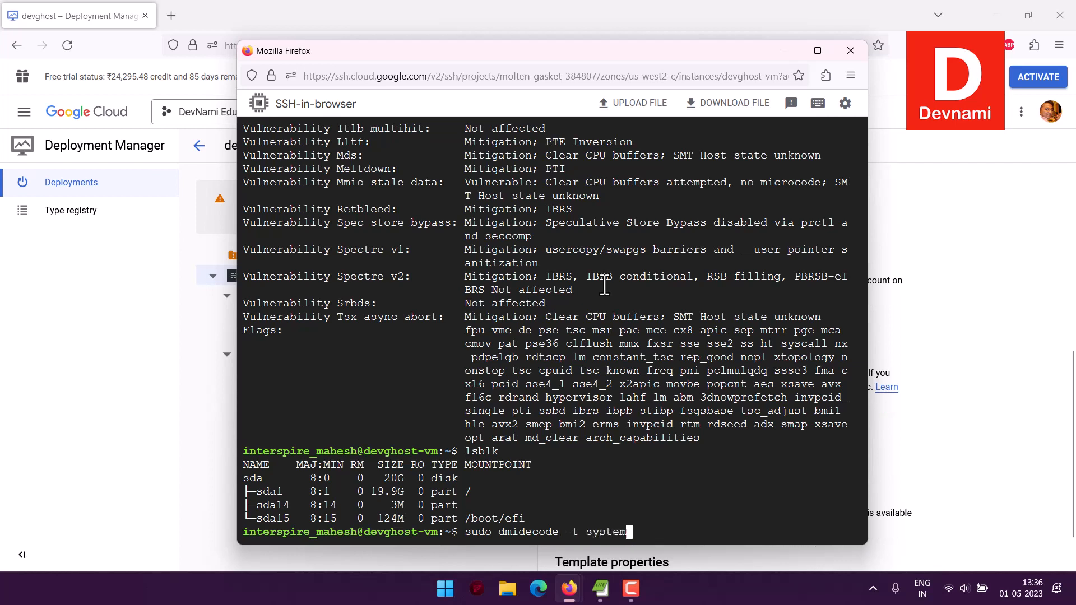
key(Return)
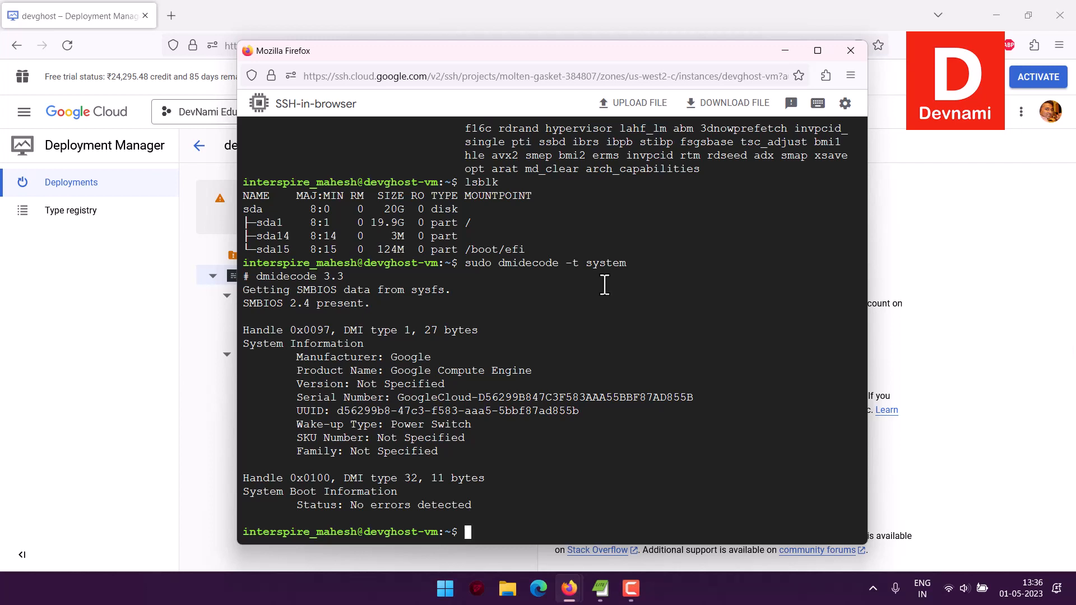
- Check the VM's memory usage with free and end the SSH session with exit
text(free)
key(Return)
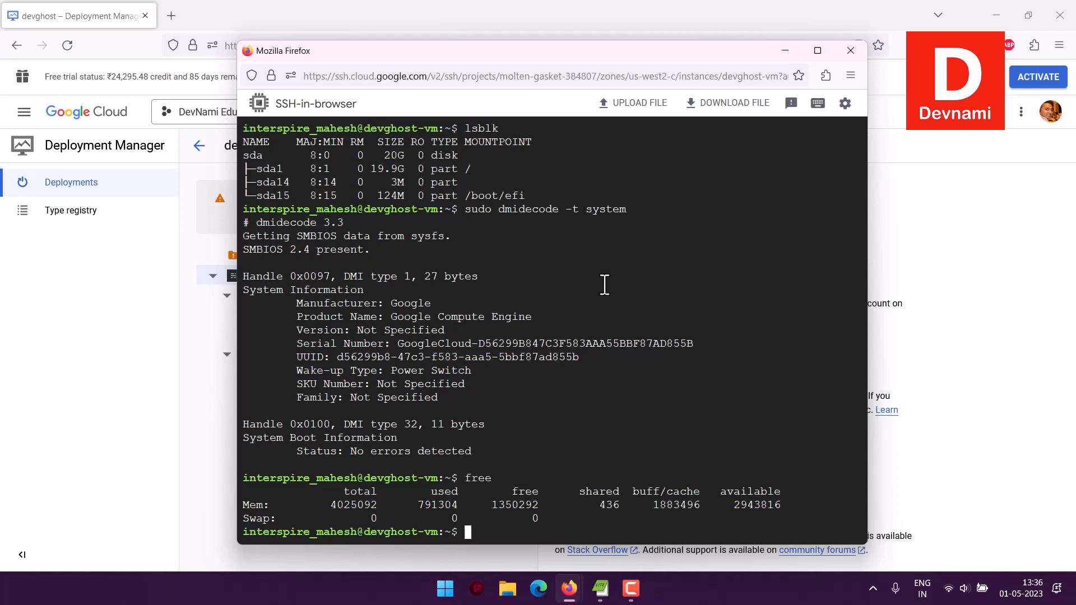
text(exit)
key(Return)
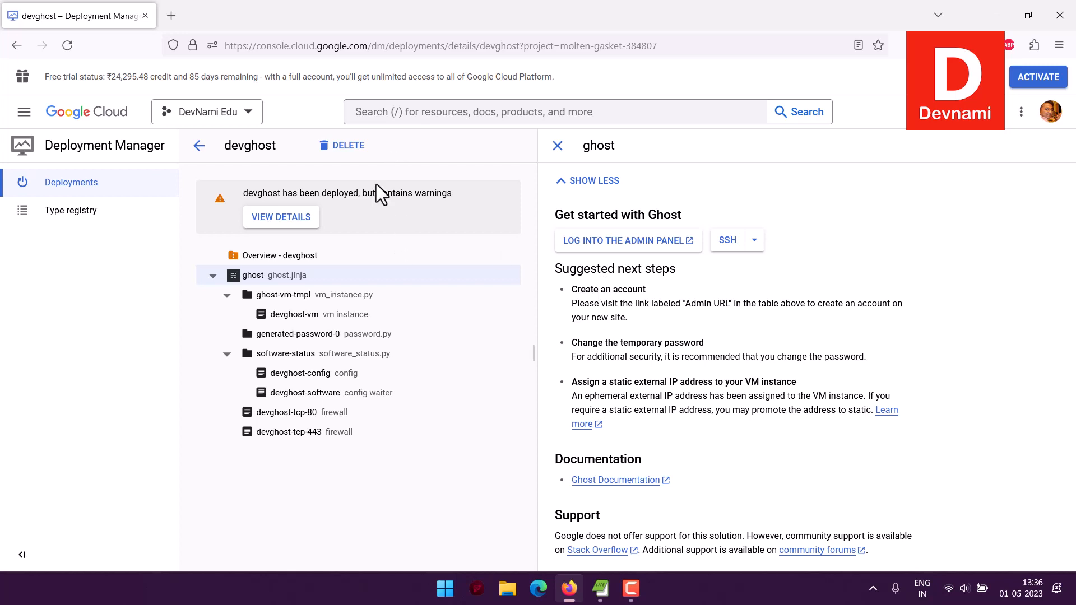
- Go back to the list of deployments and open the Google Cloud console home in a new browser tab
click(198, 147)
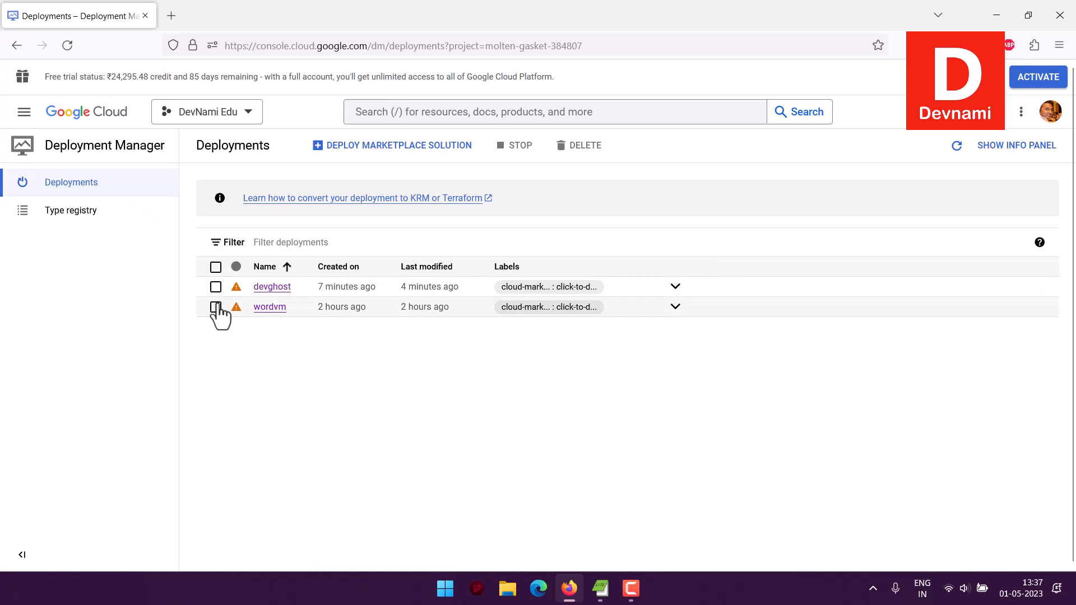
right_click(99, 115)
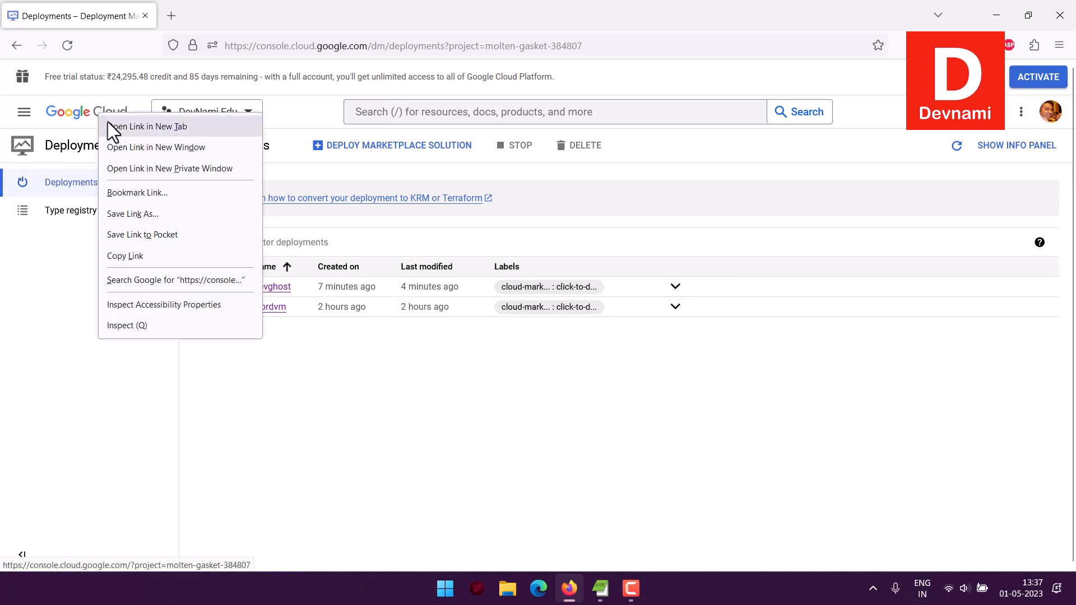
click(112, 126)
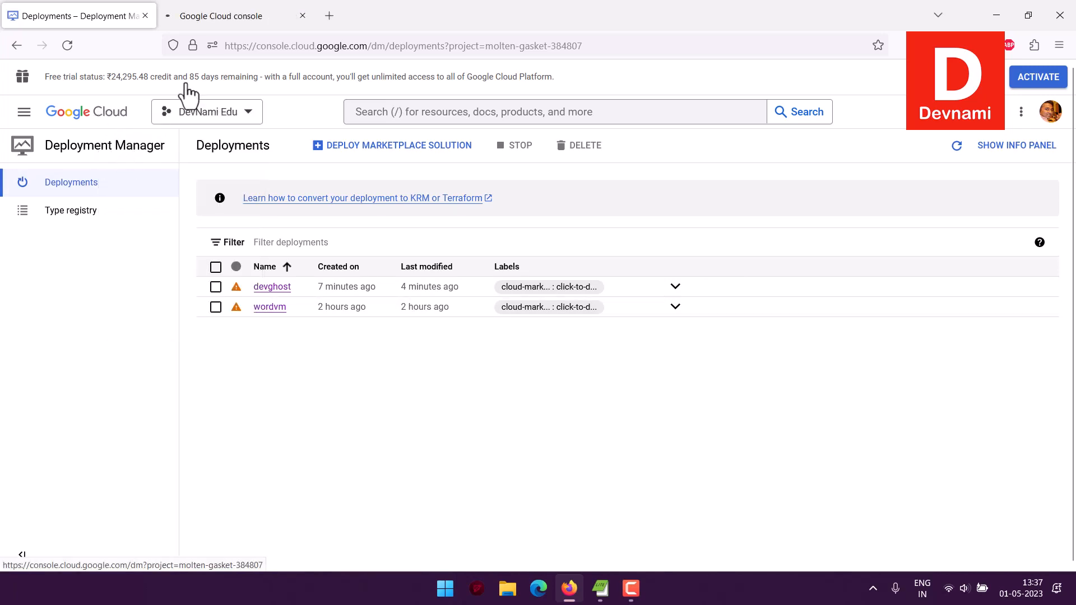
- Go to the Compute Engine VM instances in the new console tab and open the details of devghost-vm
click(209, 13)
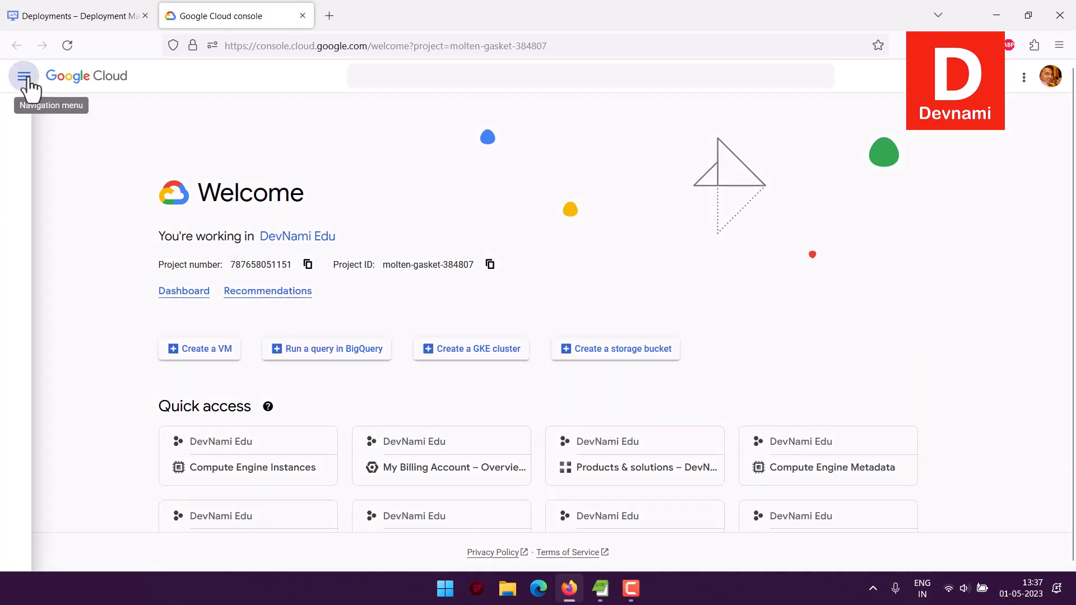
click(25, 78)
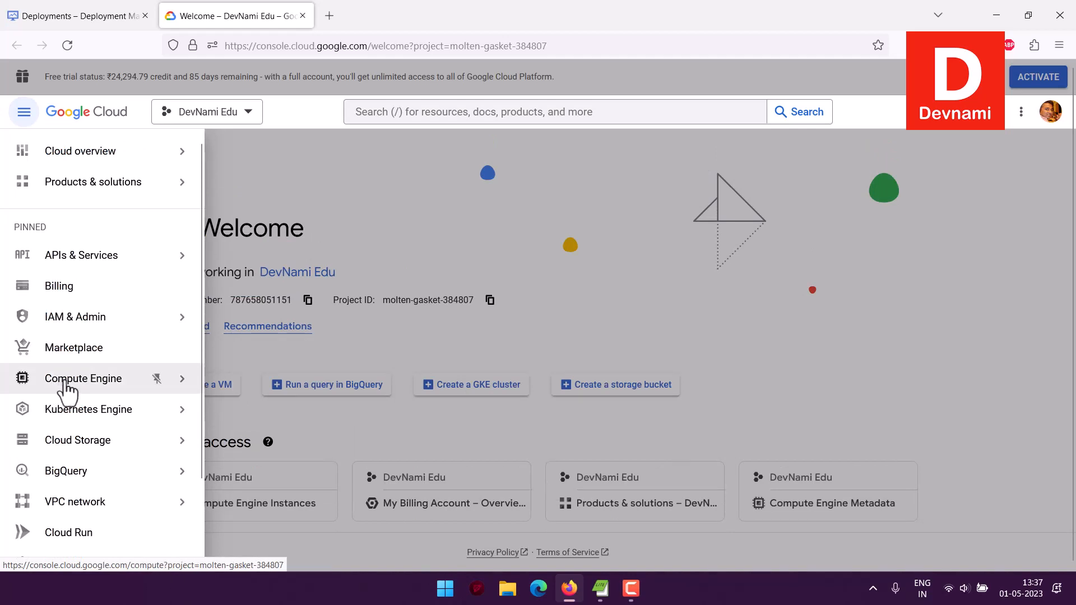
mouse_move(163, 385)
click(283, 106)
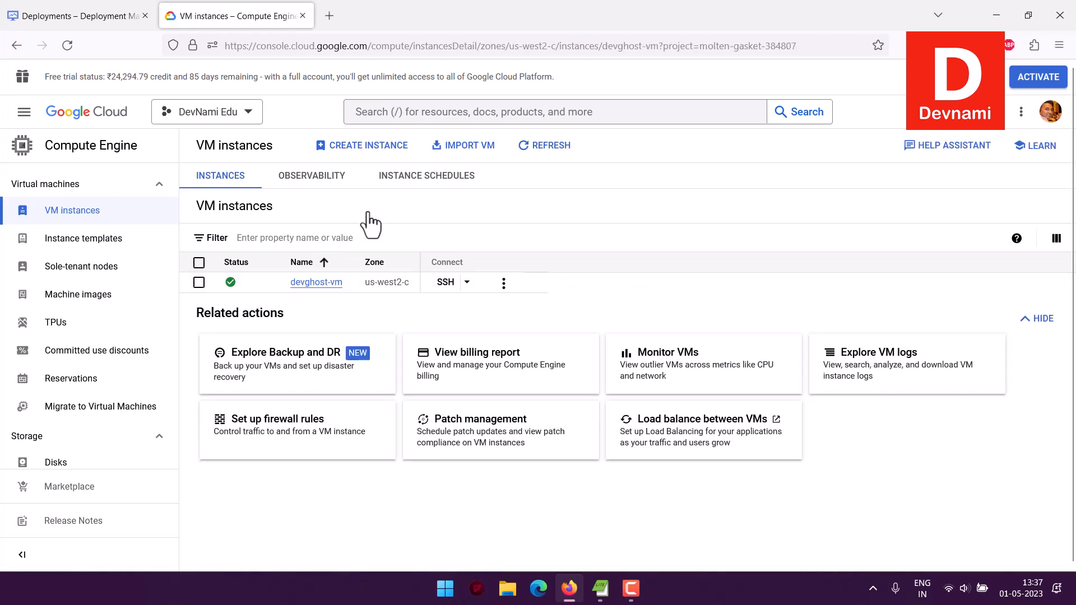
click(313, 282)
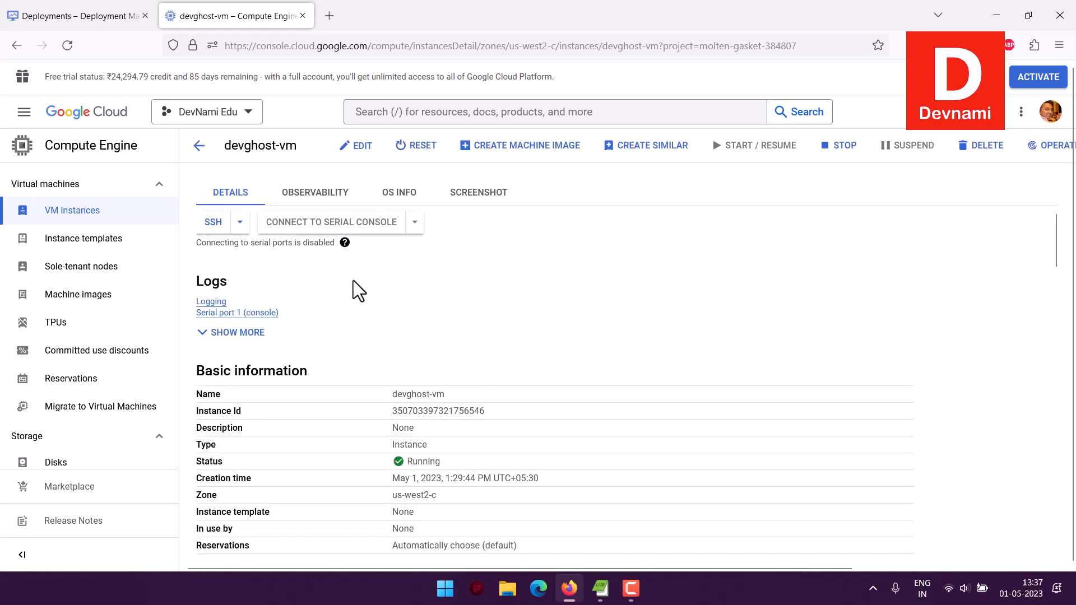
- Look through devghost-vm's basic information, machine configuration and networking, and highlight its external IP address
scroll(385, 317, down, 3)
scroll(371, 308, up, 1)
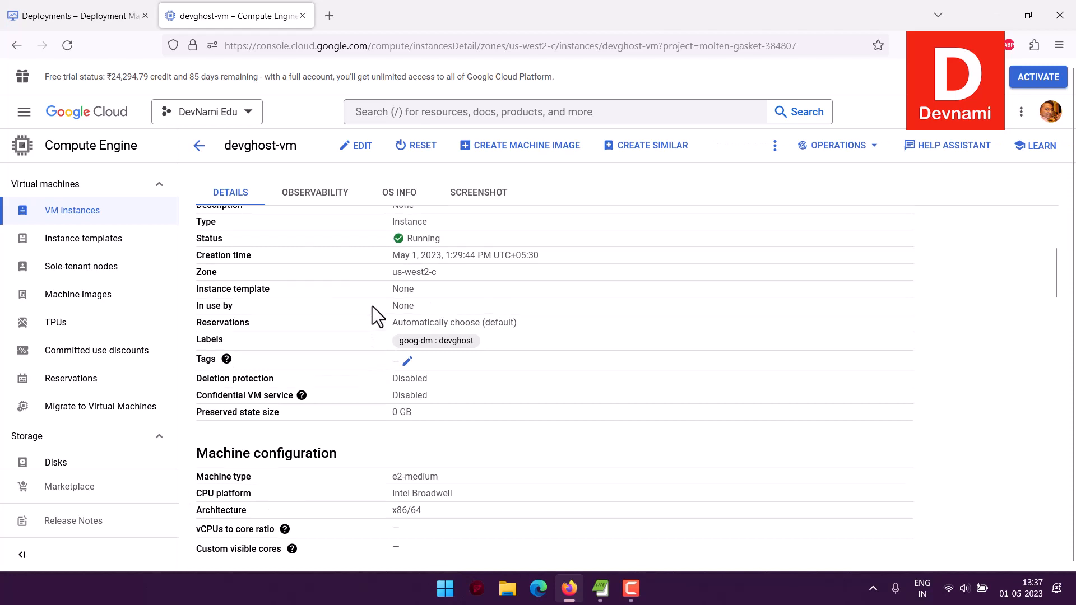
scroll(372, 304, down, 6)
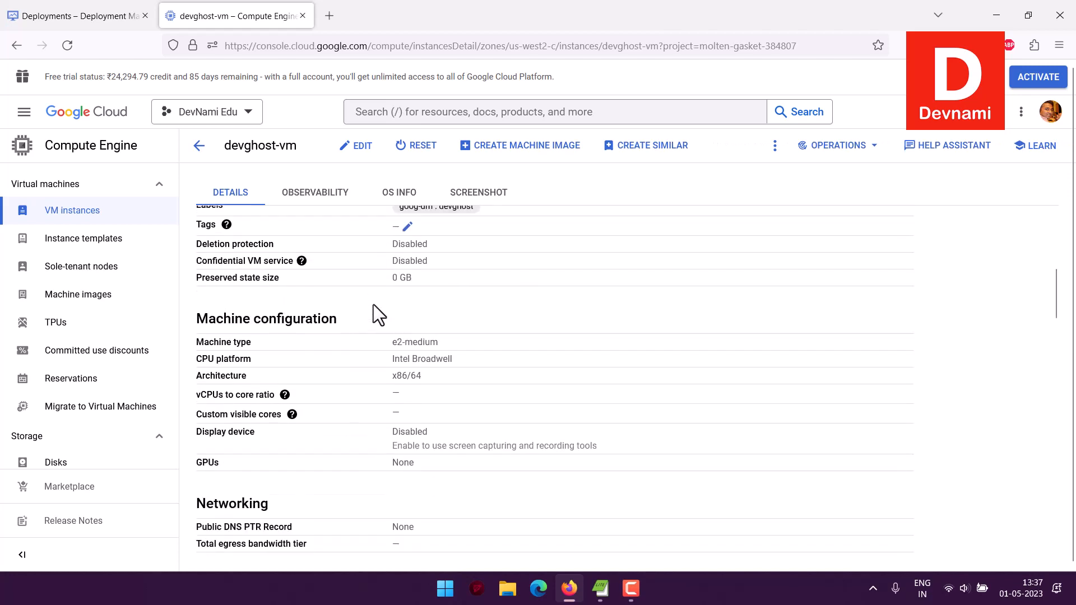
scroll(375, 304, down, 3)
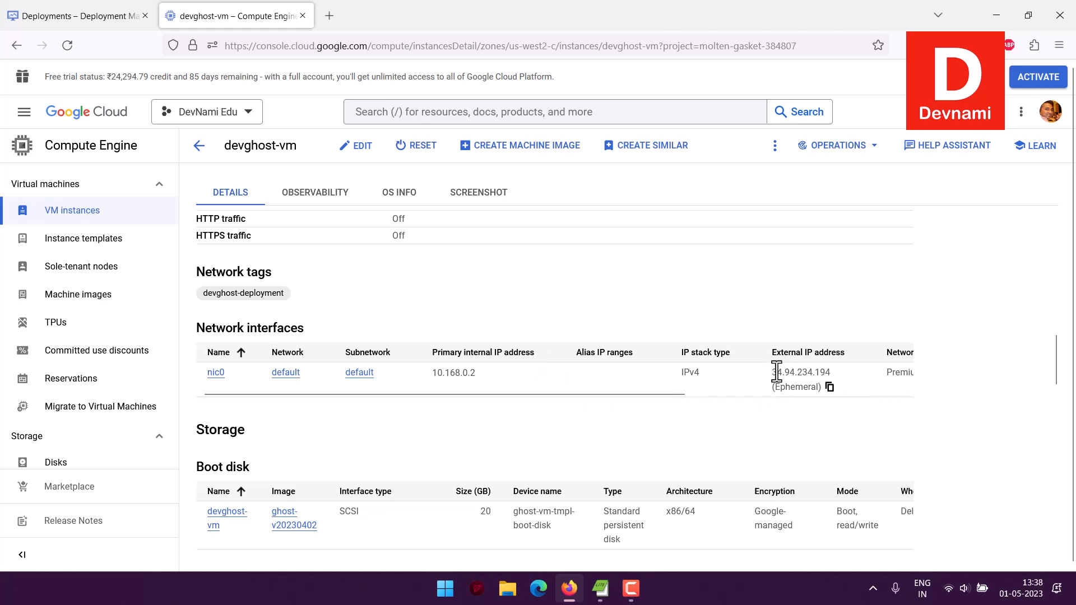
mouse_move(774, 372)
mouse_down()
mouse_move(845, 370)
mouse_move(762, 371)
mouse_up()
click(839, 372)
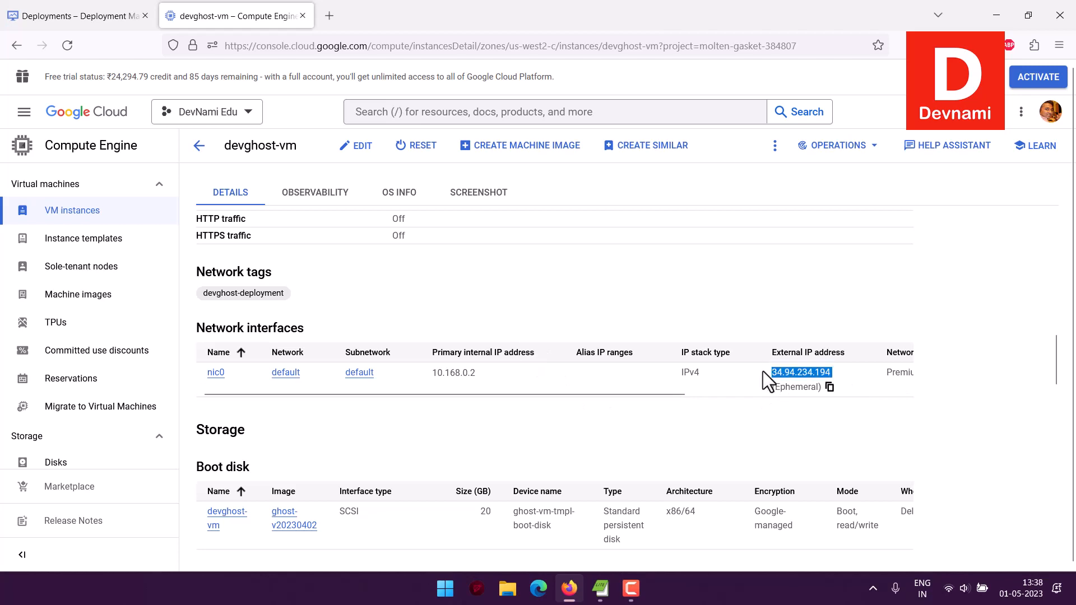
right_click(800, 376)
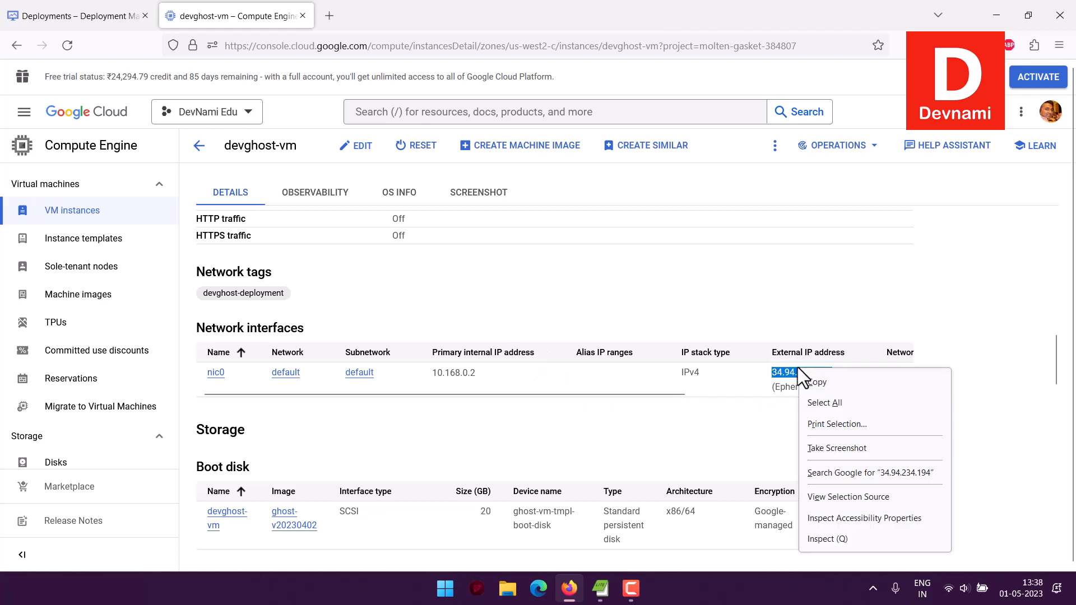
click(722, 396)
drag(722, 396, 426, 389)
- Examine devghost-vm's boot disk, additional disks and Shielded VM settings, and look back over its machine configuration
scroll(604, 426, down, 1)
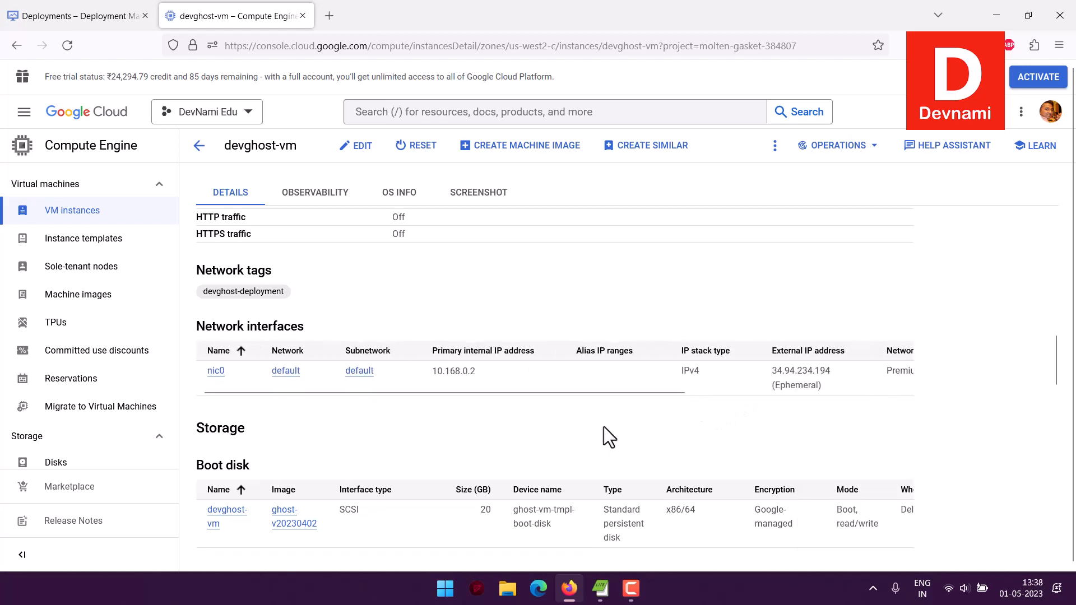
scroll(604, 426, down, 2)
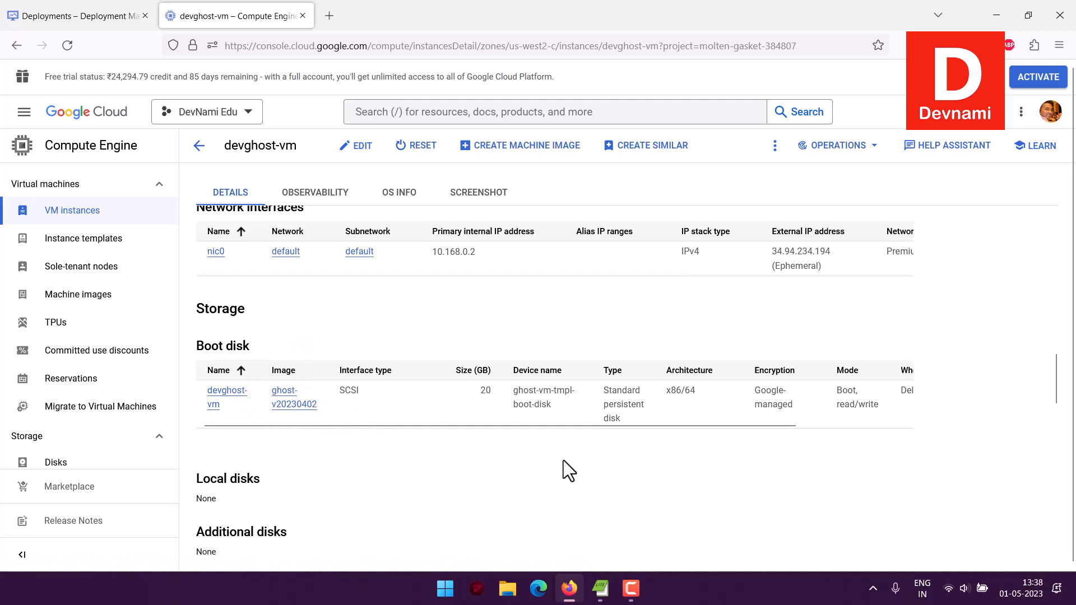
scroll(561, 454, down, 15)
scroll(493, 370, up, 12)
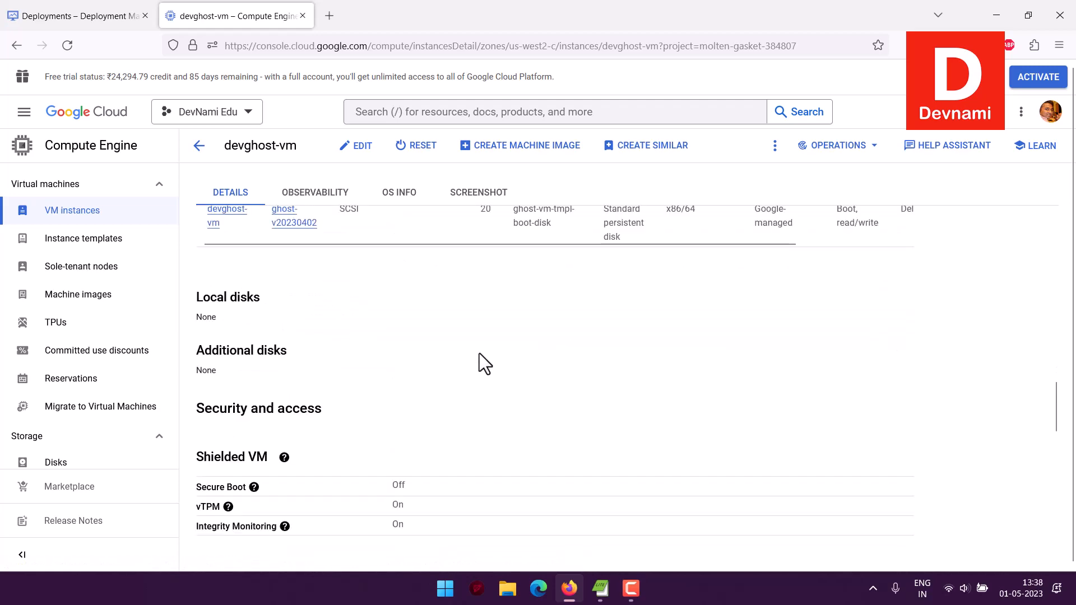
scroll(479, 353, up, 12)
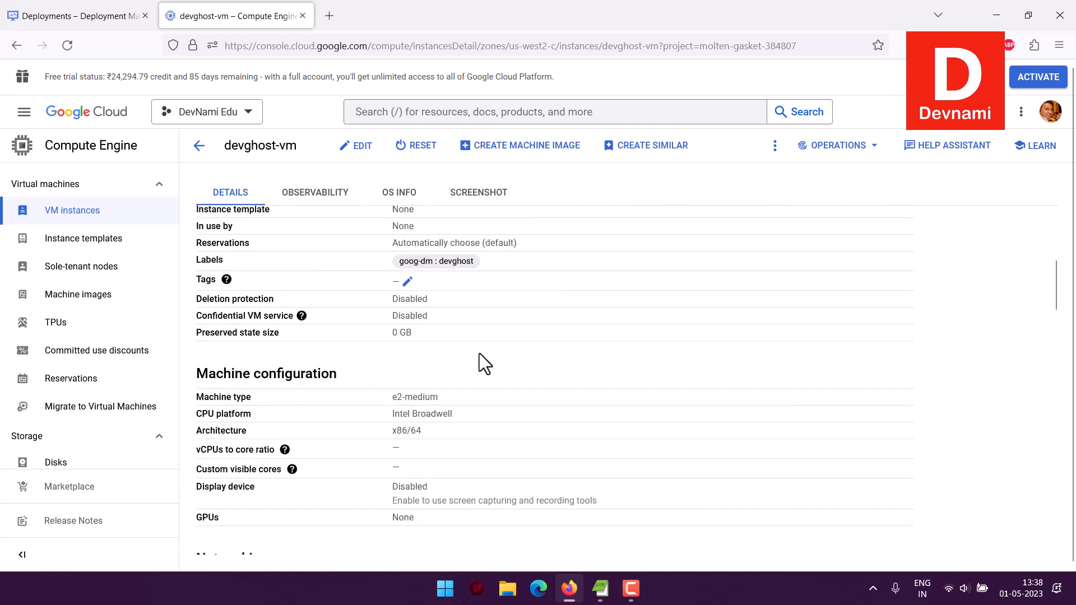
- Return to the VM instances list and delete devghost-vm
click(199, 147)
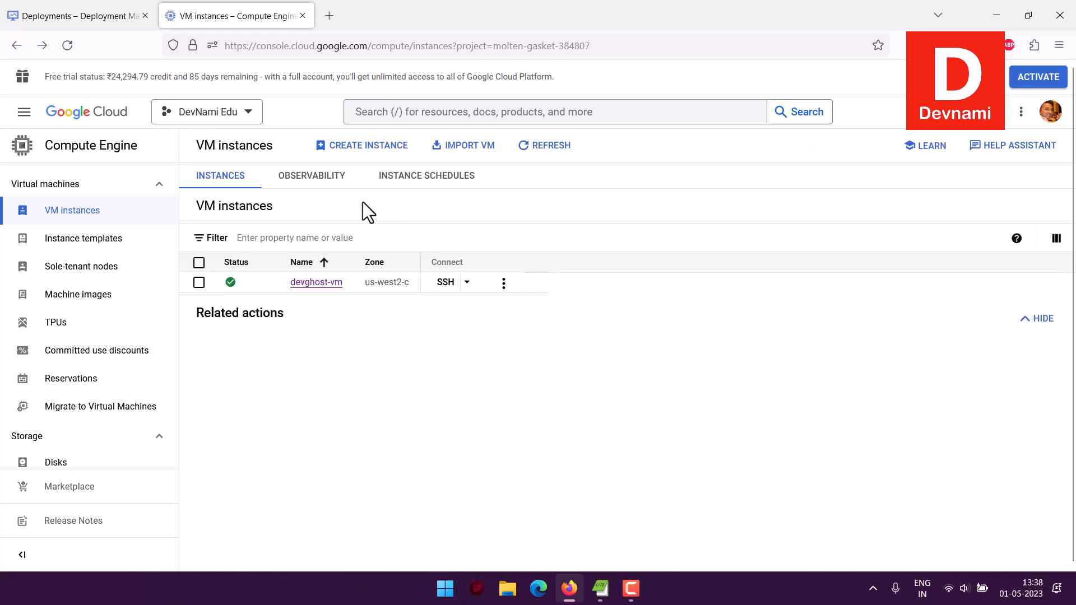
click(199, 283)
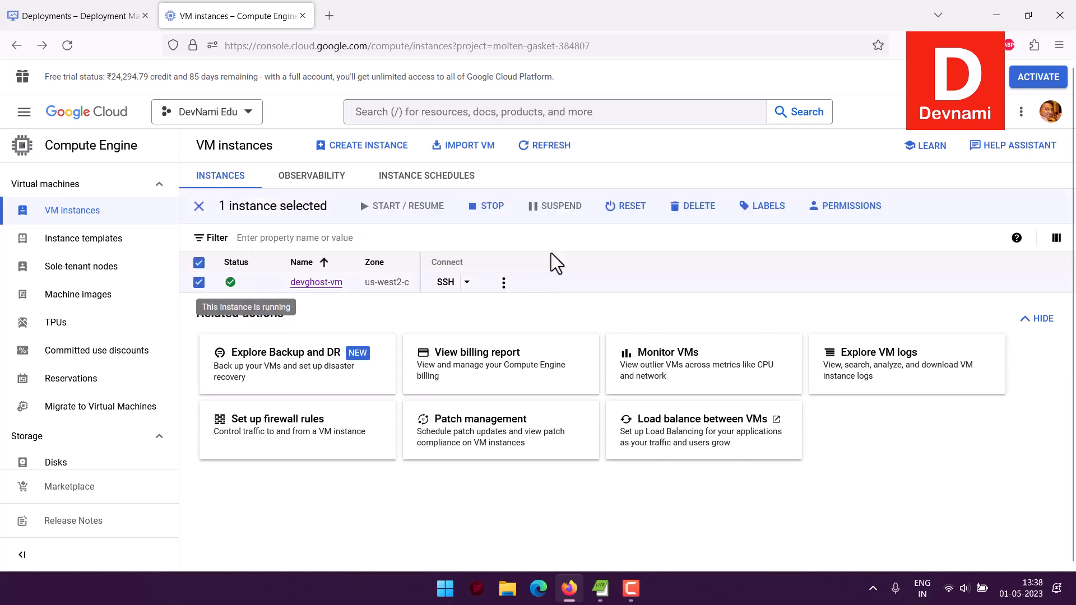
click(692, 213)
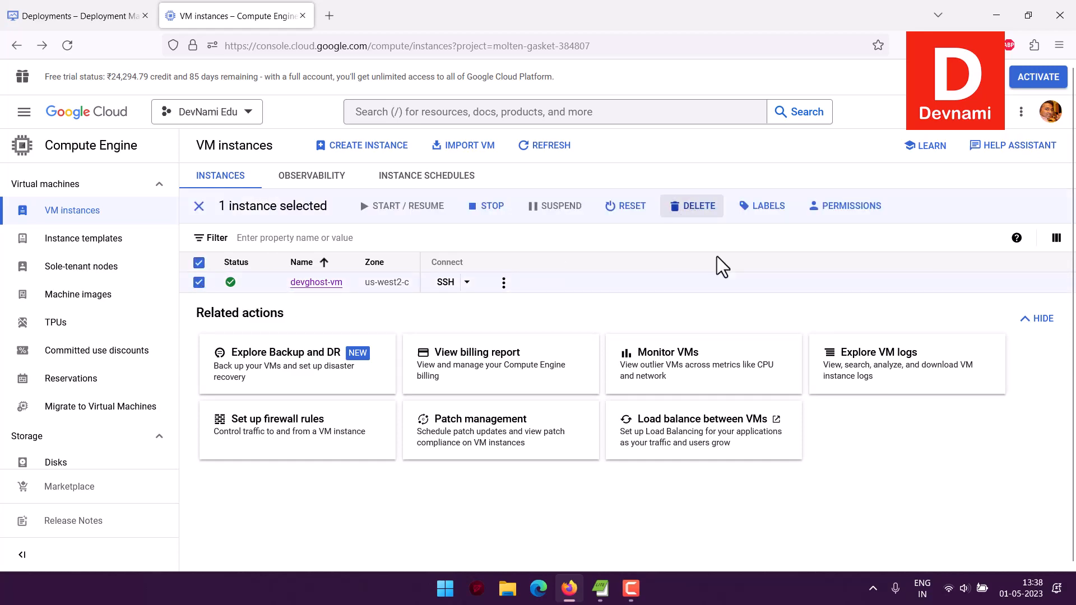
click(692, 366)
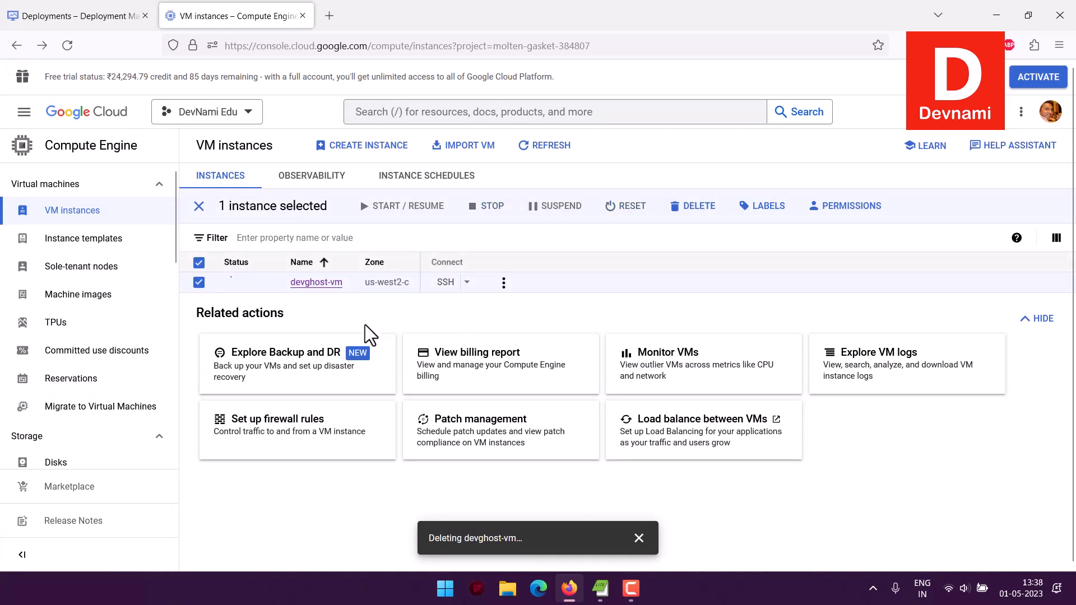
- Select the devghost and wordvm deployments in Deployment Manager, and check the deletion progress of devghost-vm in the VM instances list
click(72, 13)
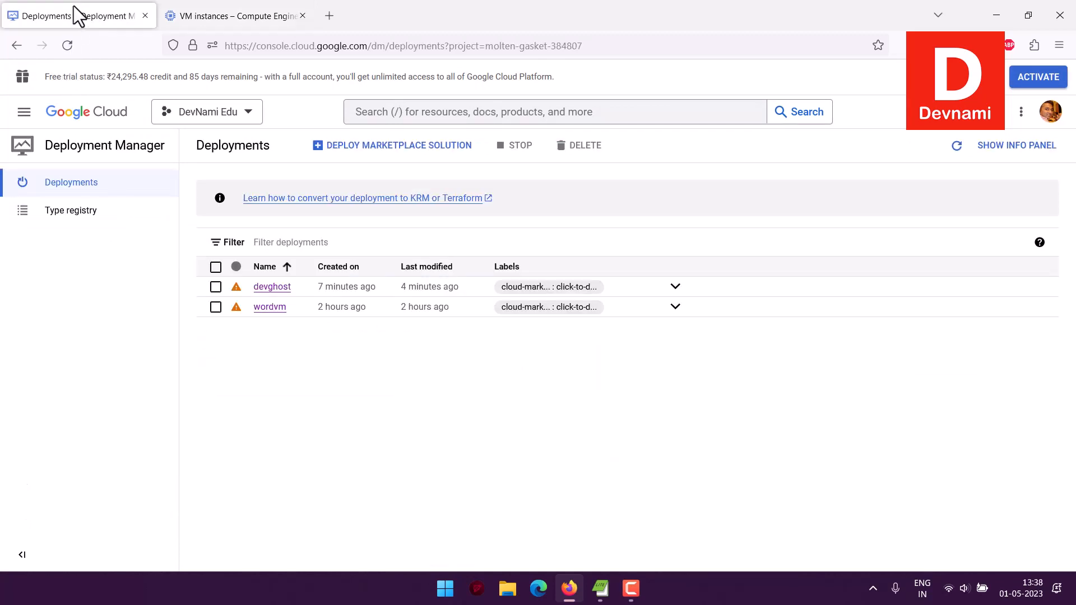
click(216, 267)
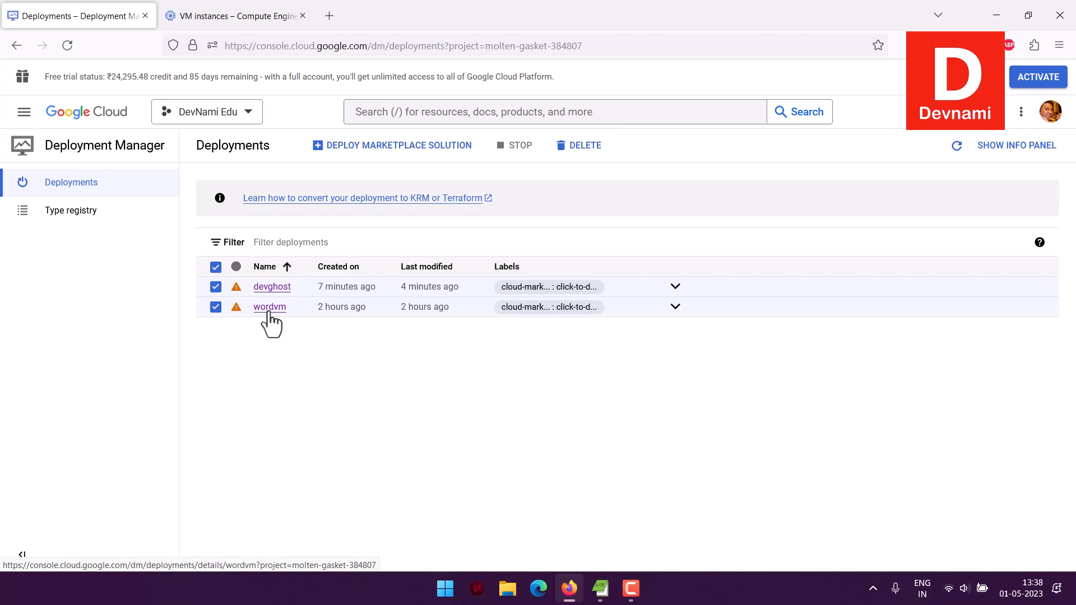
click(214, 20)
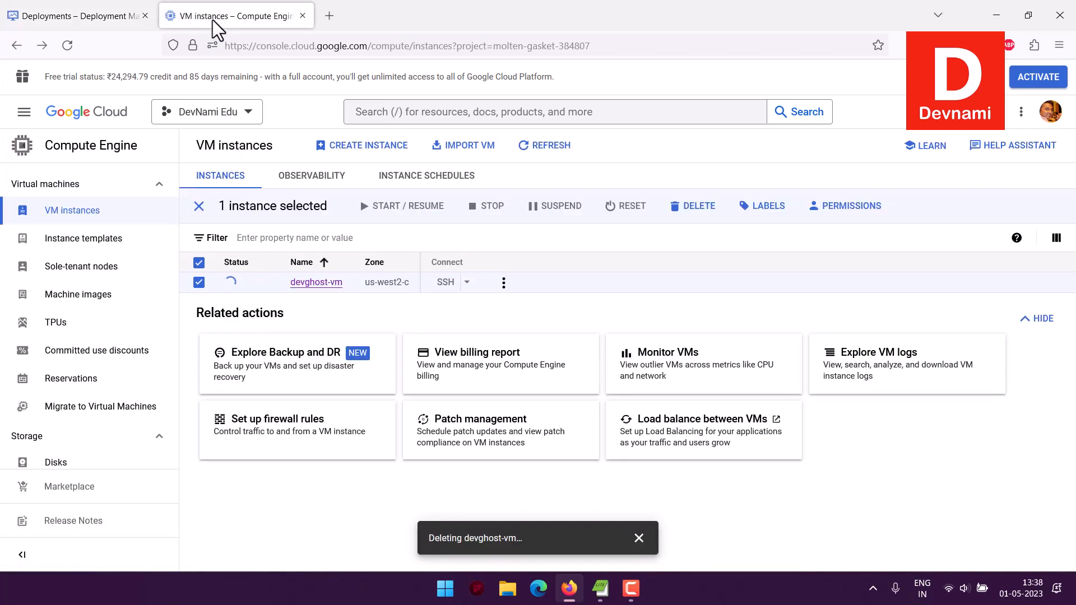